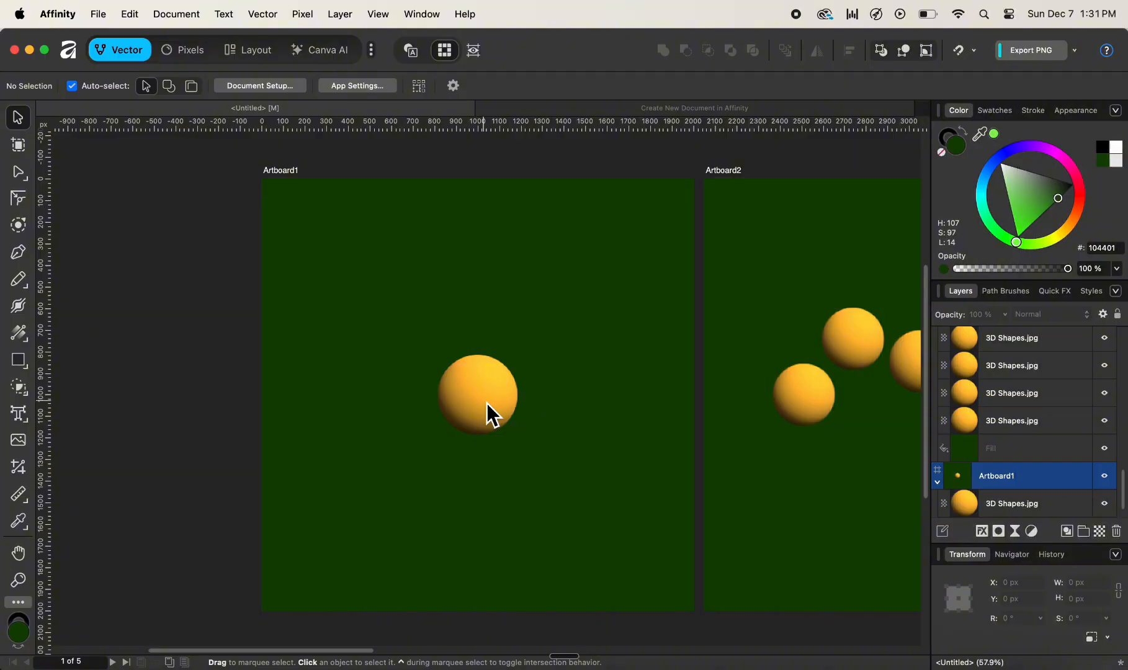
# - Try aligning the Artboard1 sphere to the artboard's left, right, top and bottom edges, and clear those alignments
pyautogui.click(482, 400)
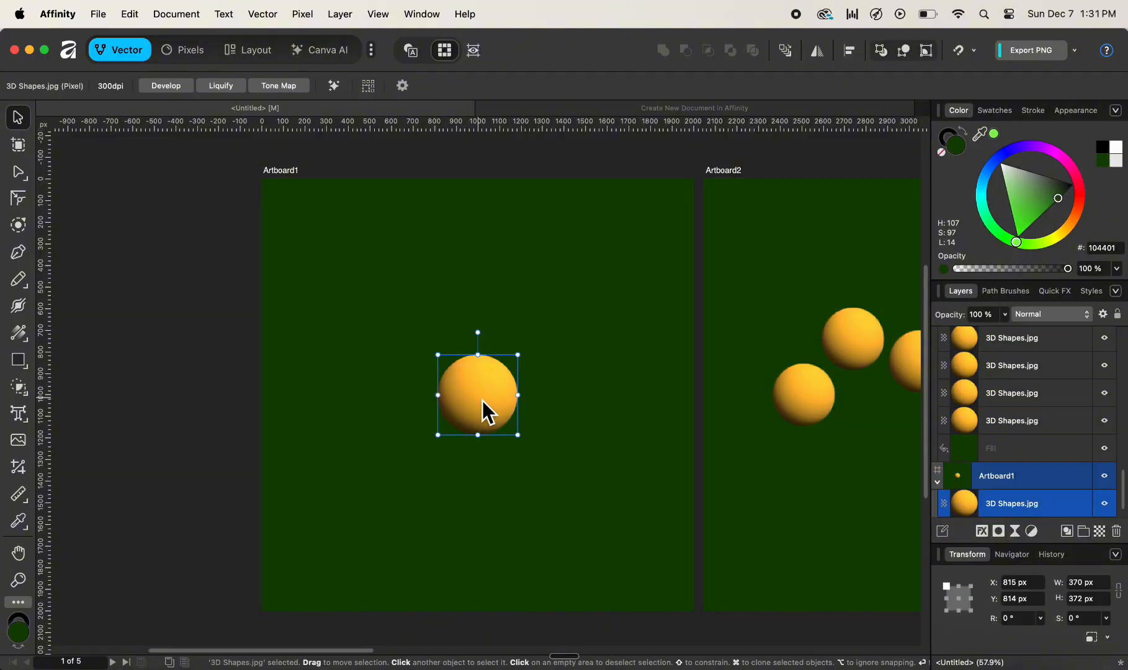
pyautogui.click(850, 51)
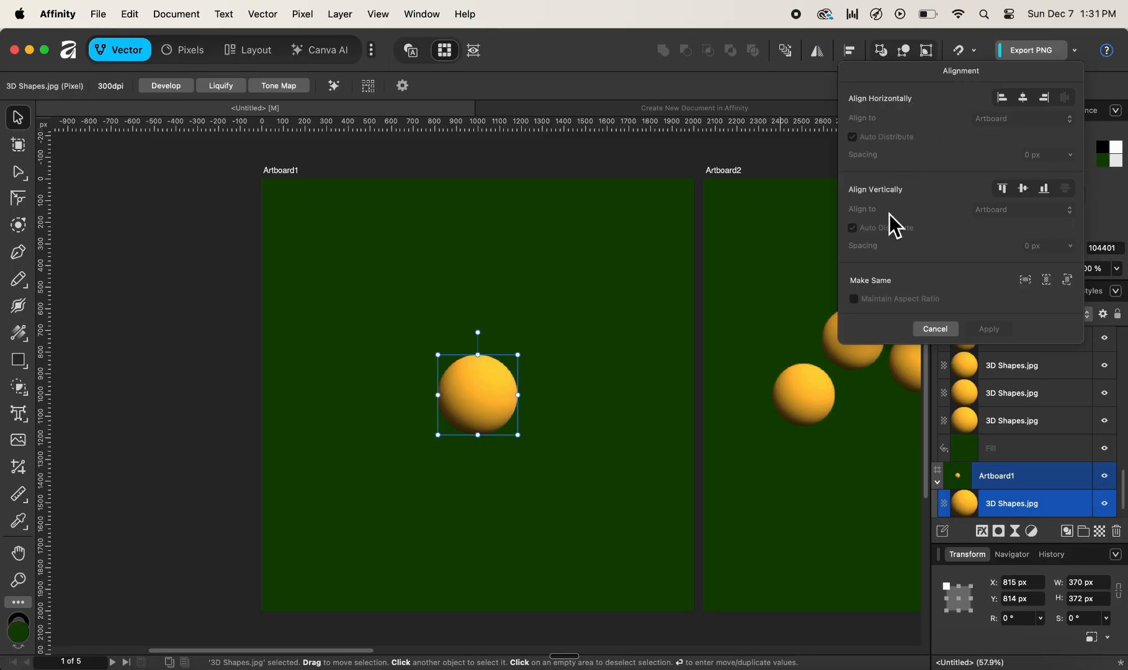
pyautogui.click(1003, 103)
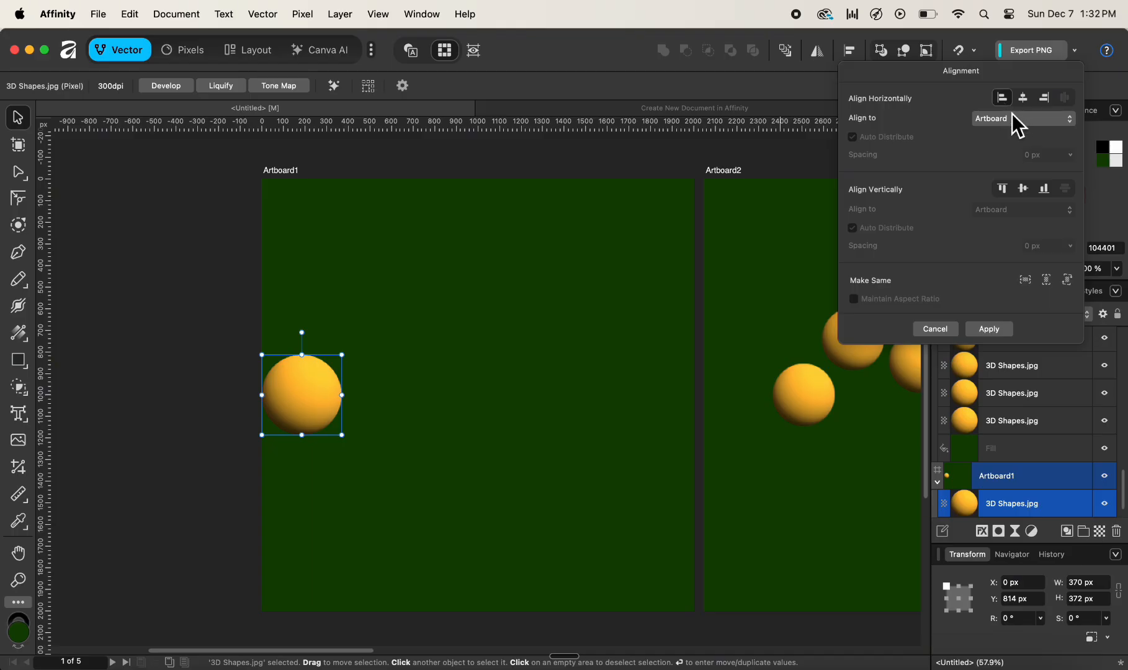
pyautogui.click(1045, 101)
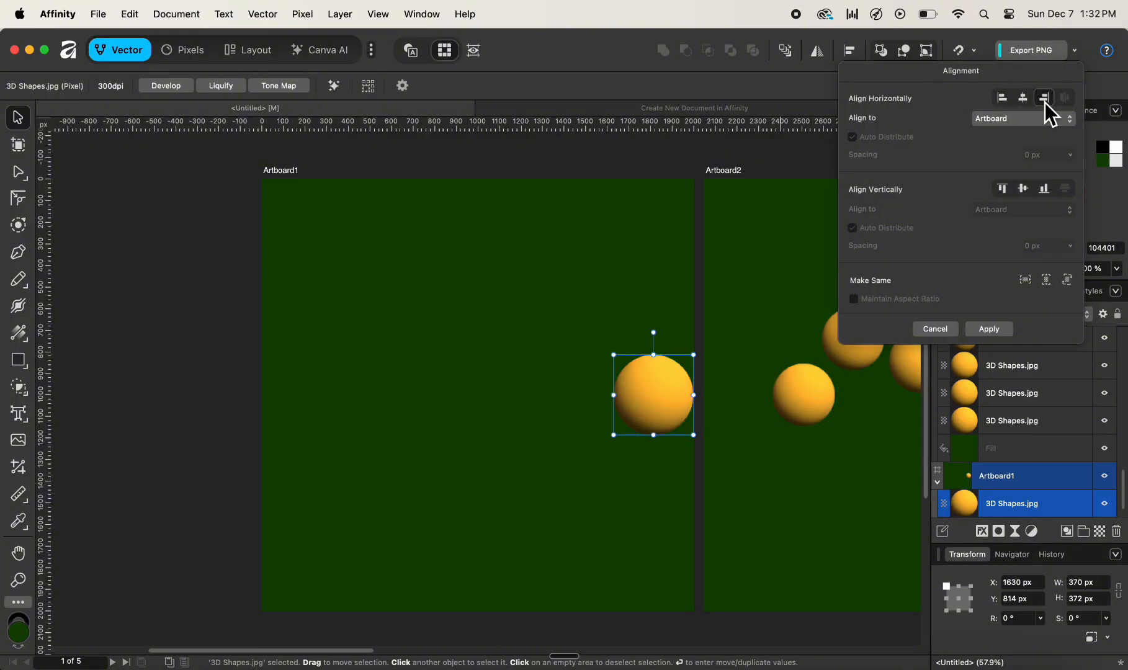
pyautogui.click(1004, 188)
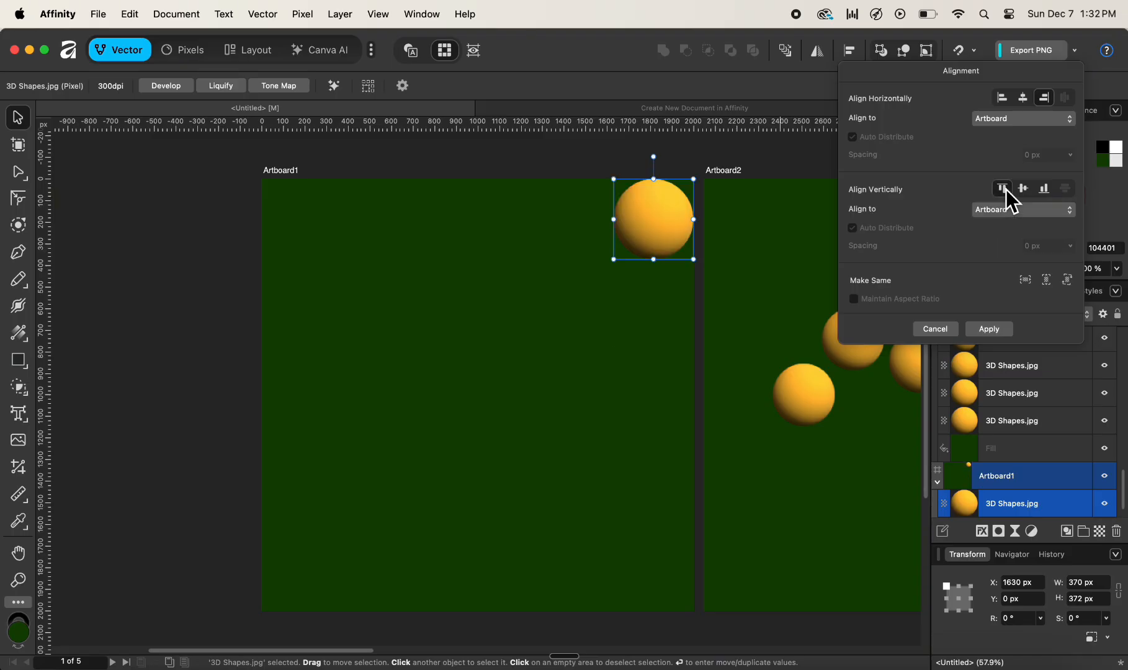
pyautogui.click(1045, 190)
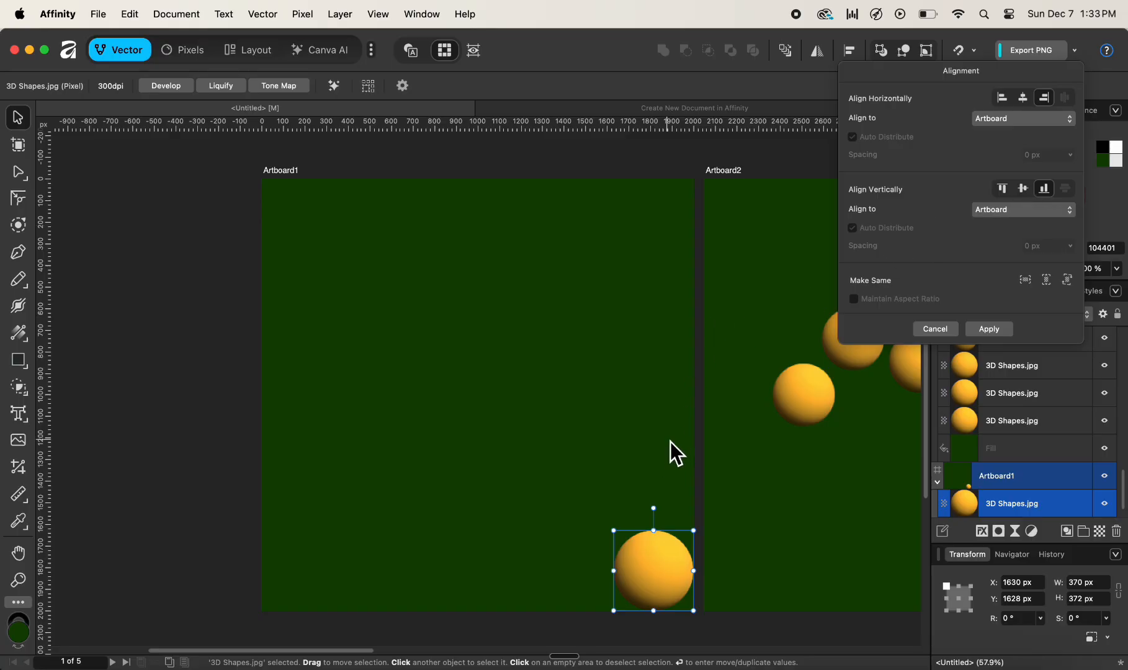
pyautogui.click(1045, 101)
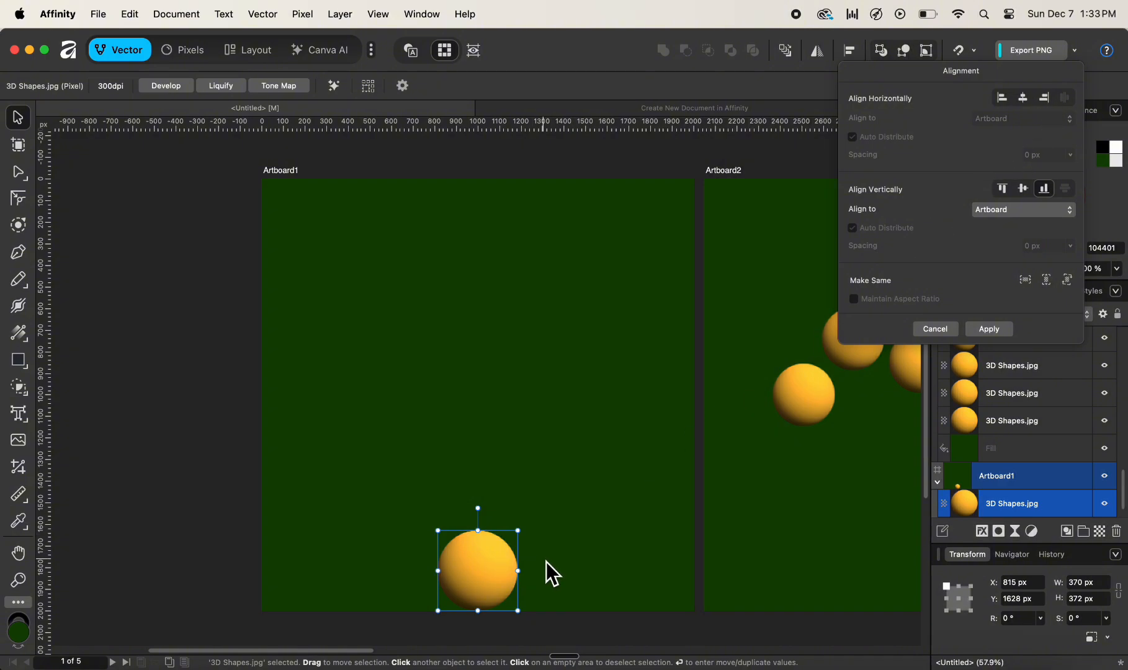
pyautogui.click(1044, 189)
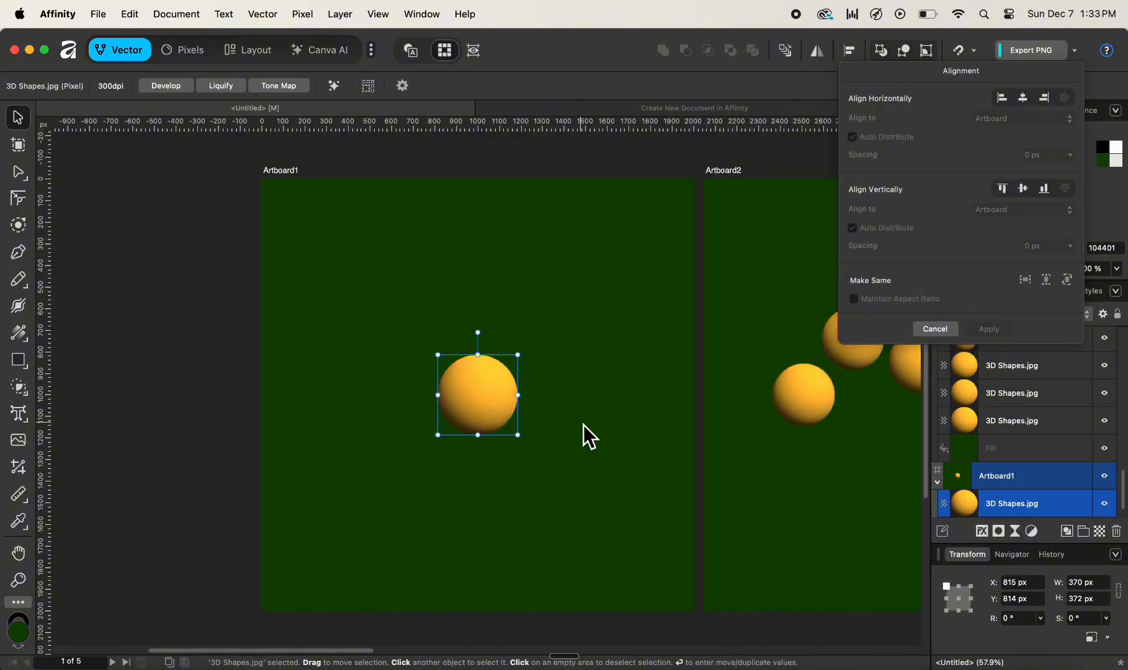
# - Align the five scattered spheres on Artboard2 vertically to the middle of their selection bounds
pyautogui.hscroll(10, 582, 423)
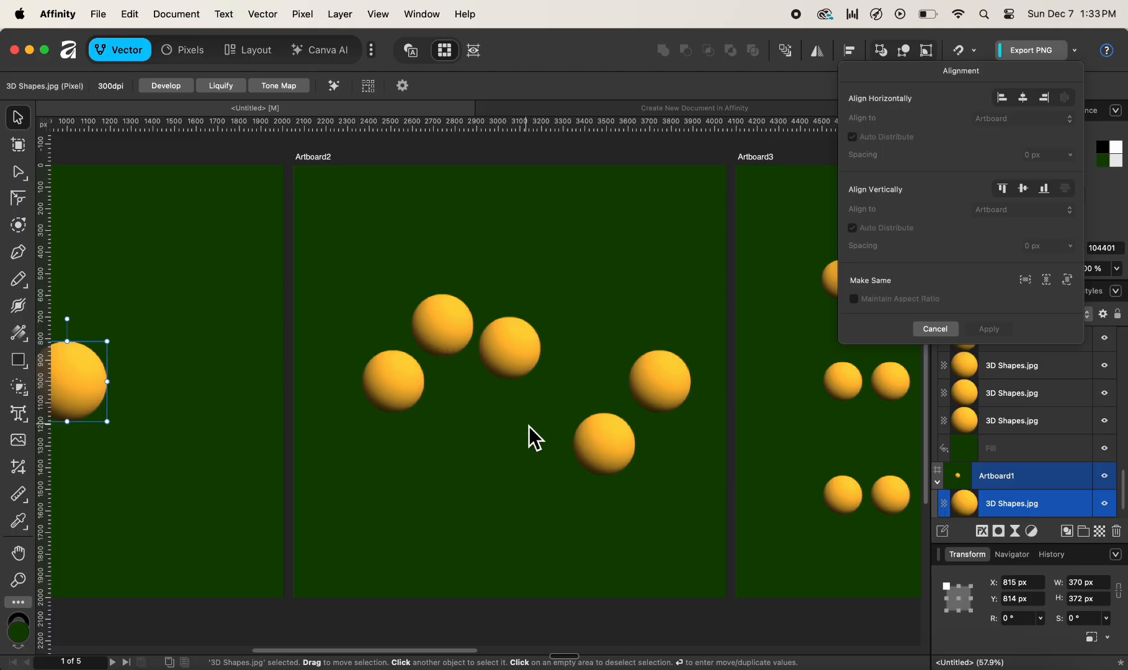
pyautogui.click(414, 380)
pyautogui.keyDown('shift'); pyautogui.click(443, 331); pyautogui.keyUp('shift')
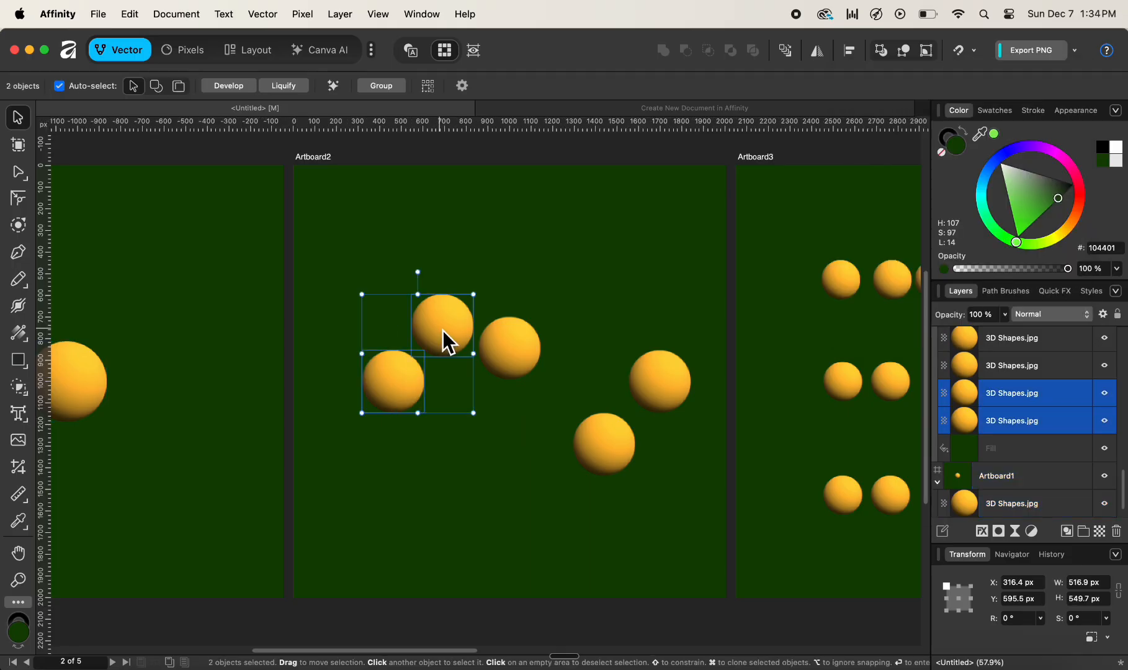
pyautogui.keyDown('shift'); pyautogui.click(517, 357); pyautogui.keyUp('shift')
pyautogui.keyDown('shift'); pyautogui.click(600, 442); pyautogui.keyUp('shift')
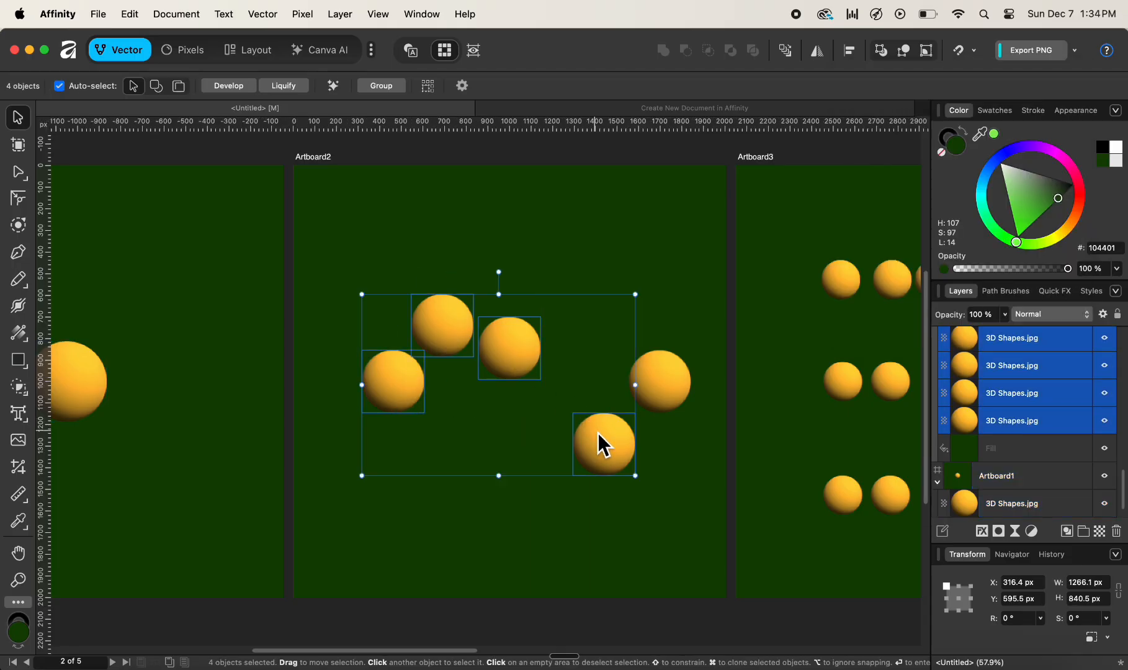
pyautogui.keyDown('shift'); pyautogui.click(657, 385); pyautogui.keyUp('shift')
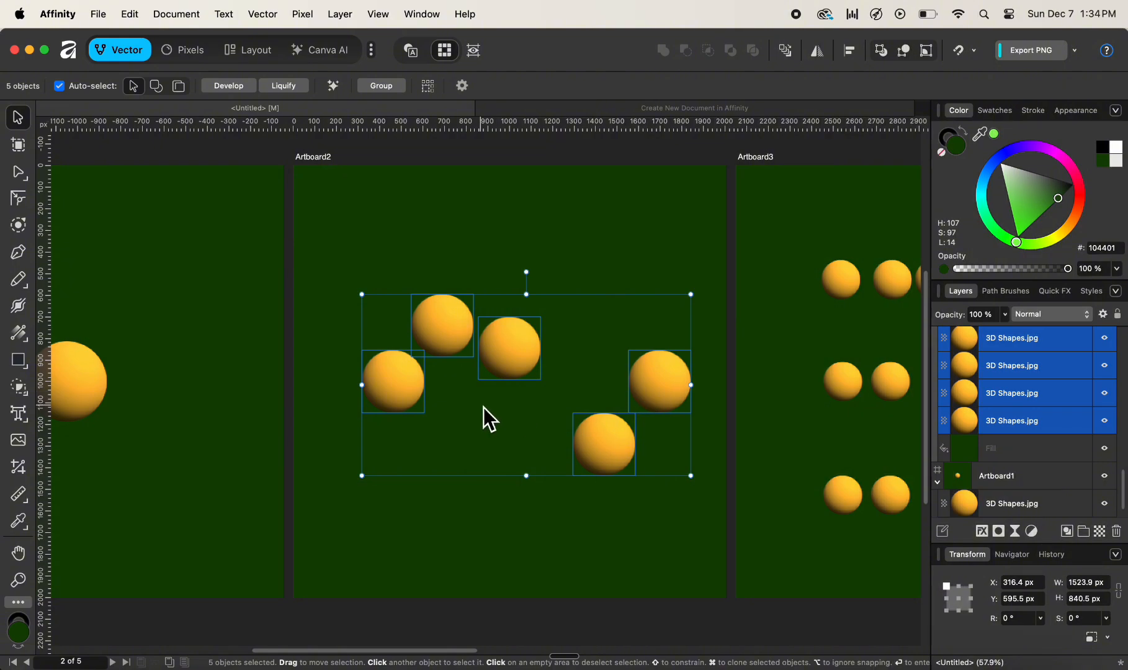
pyautogui.click(850, 52)
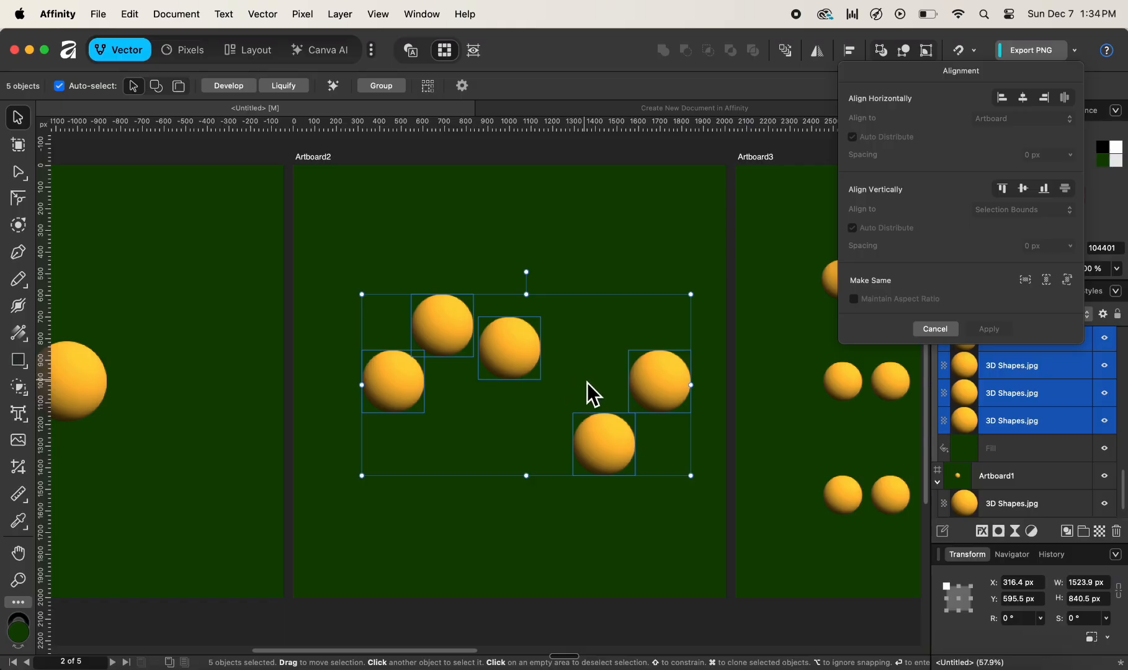
pyautogui.click(1023, 189)
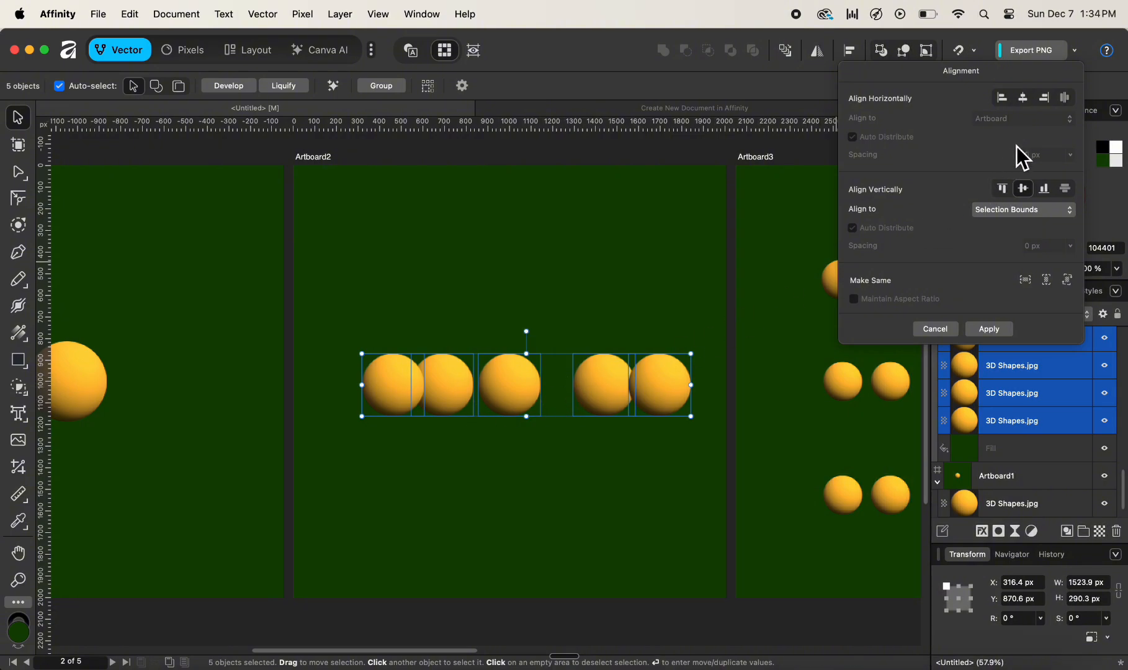
# - Distribute the five Artboard2 spheres horizontally with Auto Distribute off and a spacing of 66 px
pyautogui.click(1065, 98)
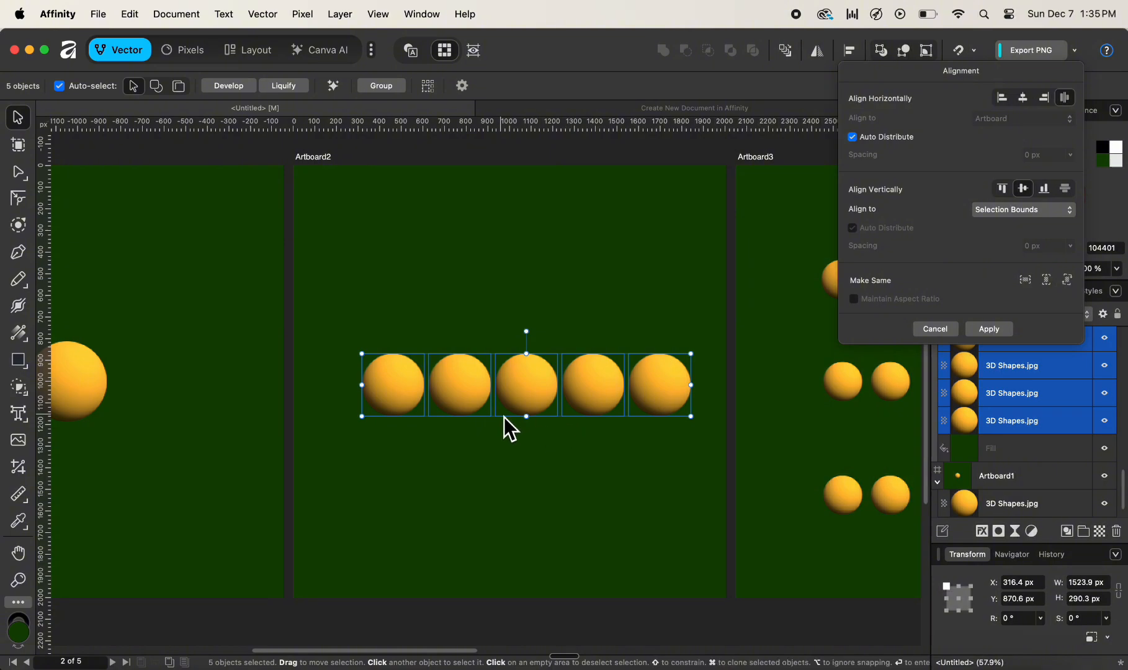
pyautogui.click(858, 142)
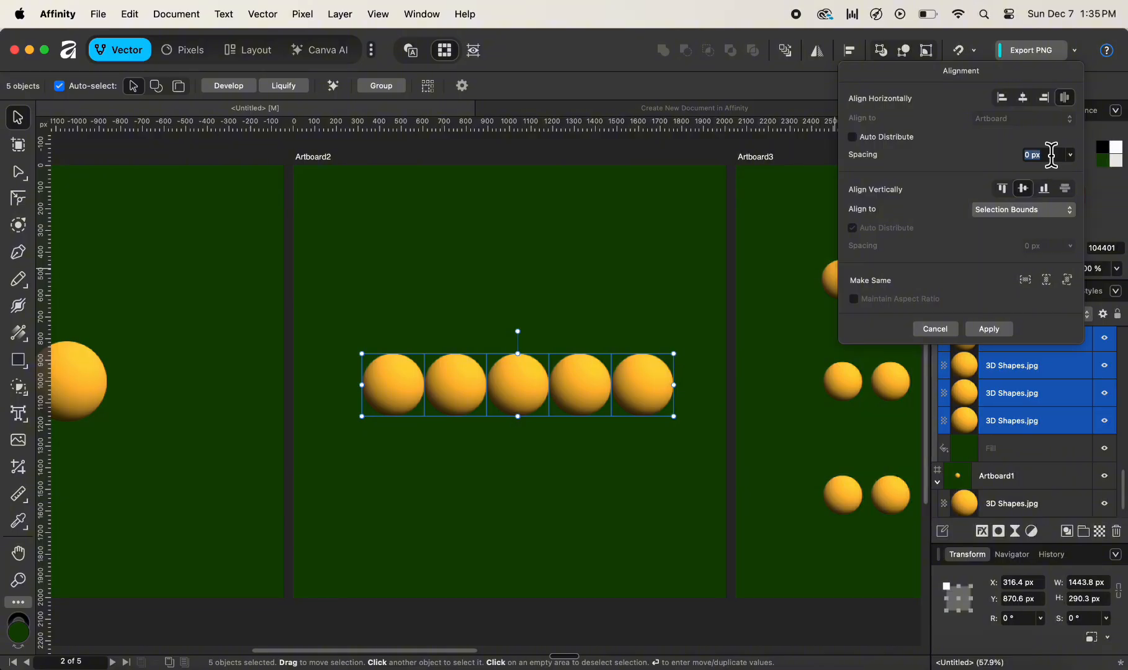
pyautogui.write('45 px')
pyautogui.press('Return')
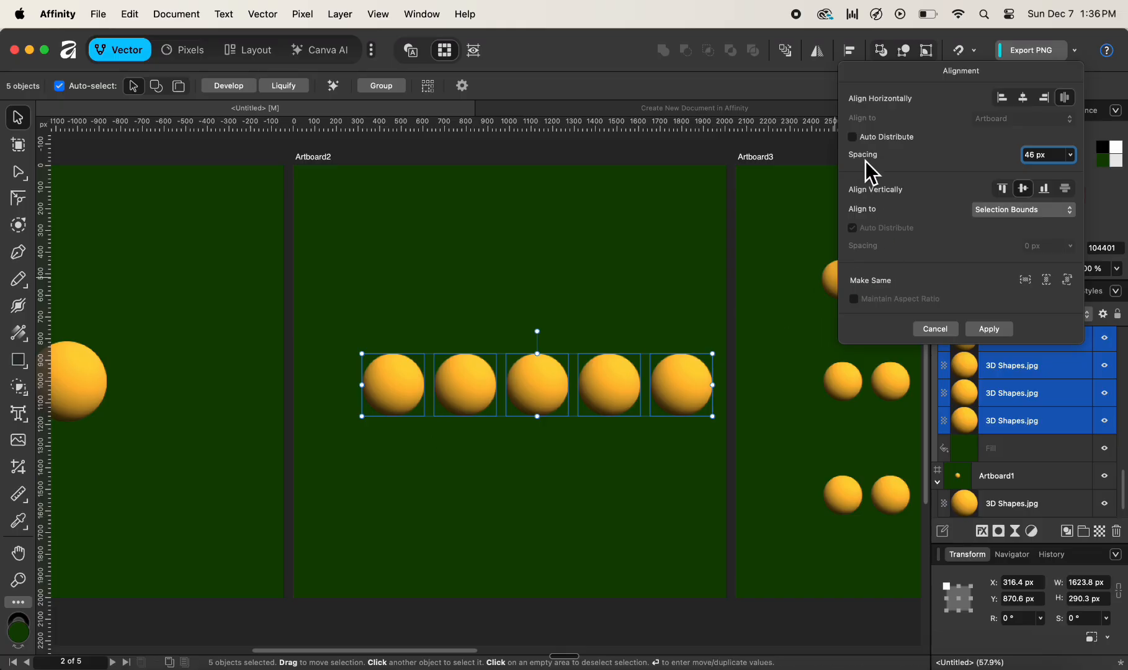
pyautogui.moveTo(866, 161)
pyautogui.mouseDown()
pyautogui.moveTo(939, 160)
pyautogui.moveTo(861, 168)
pyautogui.moveTo(880, 168)
pyautogui.mouseUp()
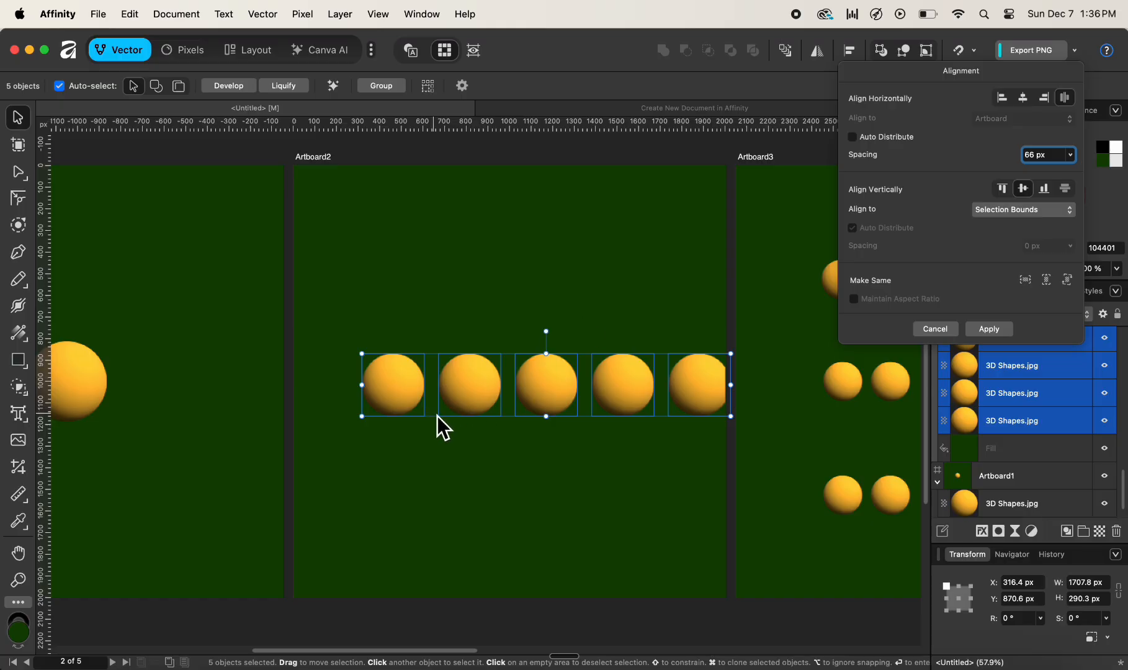
pyautogui.click(549, 386)
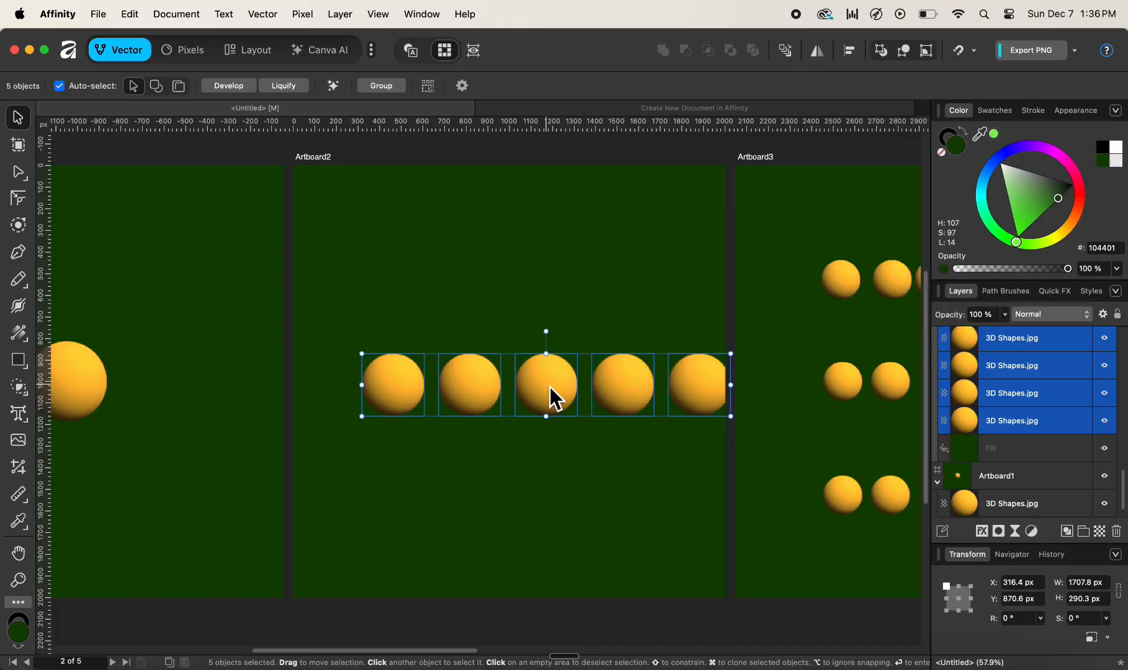
# - Turn on snapping and move the row of five spheres to the centre of Artboard2
pyautogui.moveTo(550, 387); pyautogui.dragTo(511, 393)
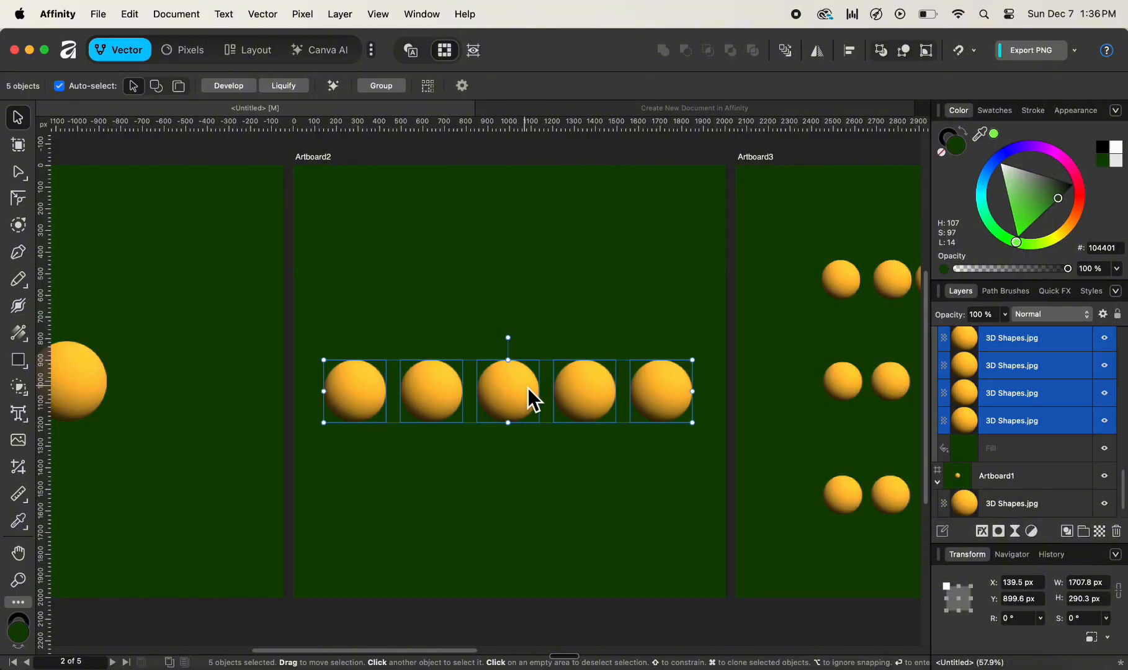
pyautogui.click(959, 50)
pyautogui.moveTo(508, 396); pyautogui.dragTo(508, 391)
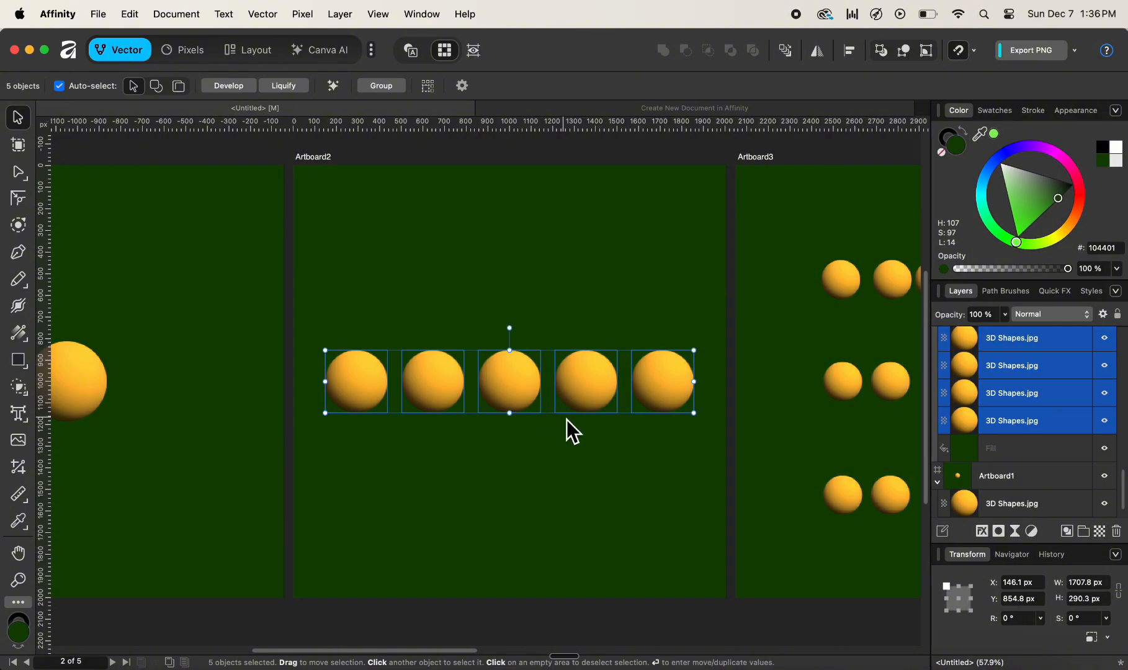
# - Distribute the six spheres in the top row of Artboard3 evenly in the horizontal direction, and deselect them
pyautogui.hscroll(10, 567, 420)
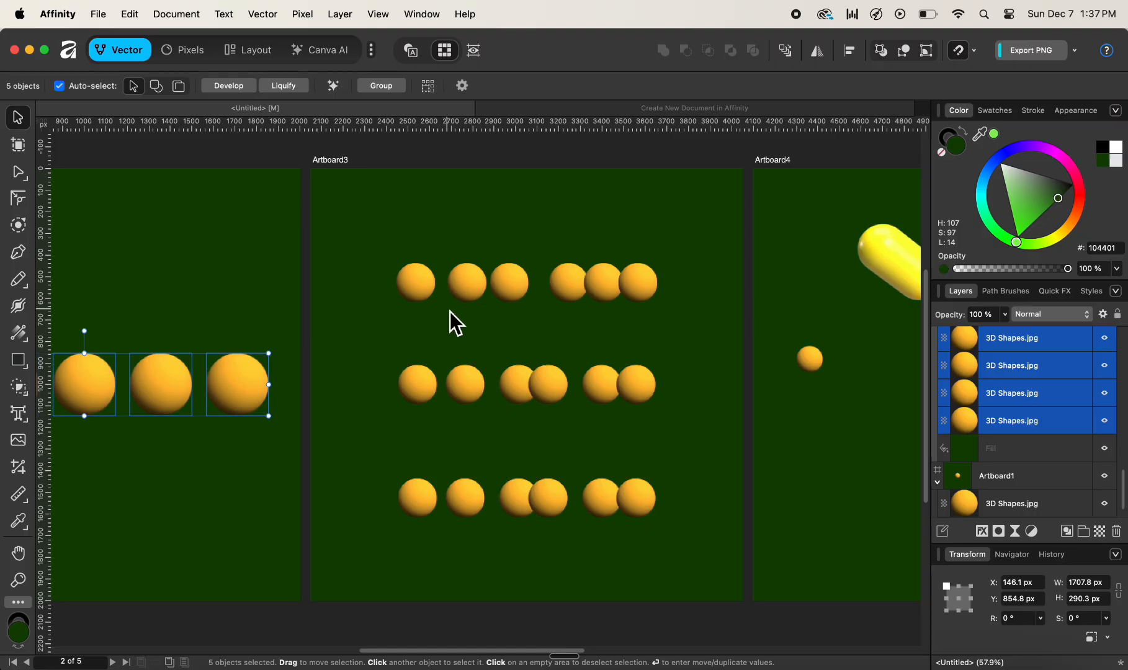
pyautogui.click(424, 287)
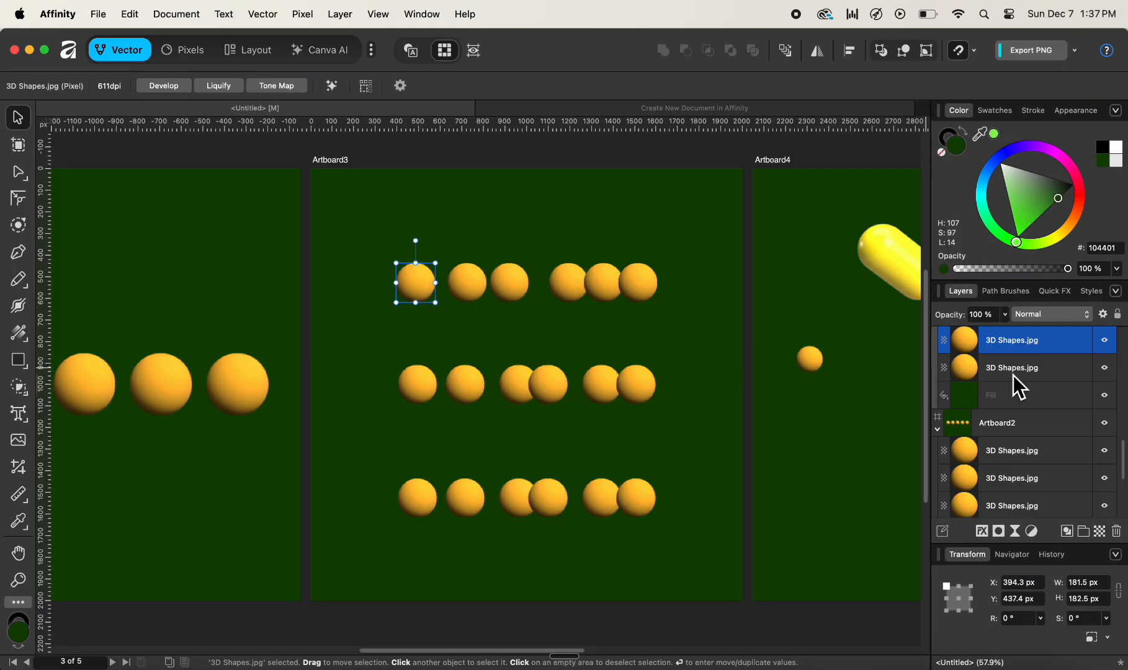
pyautogui.scroll(5, 1013, 375)
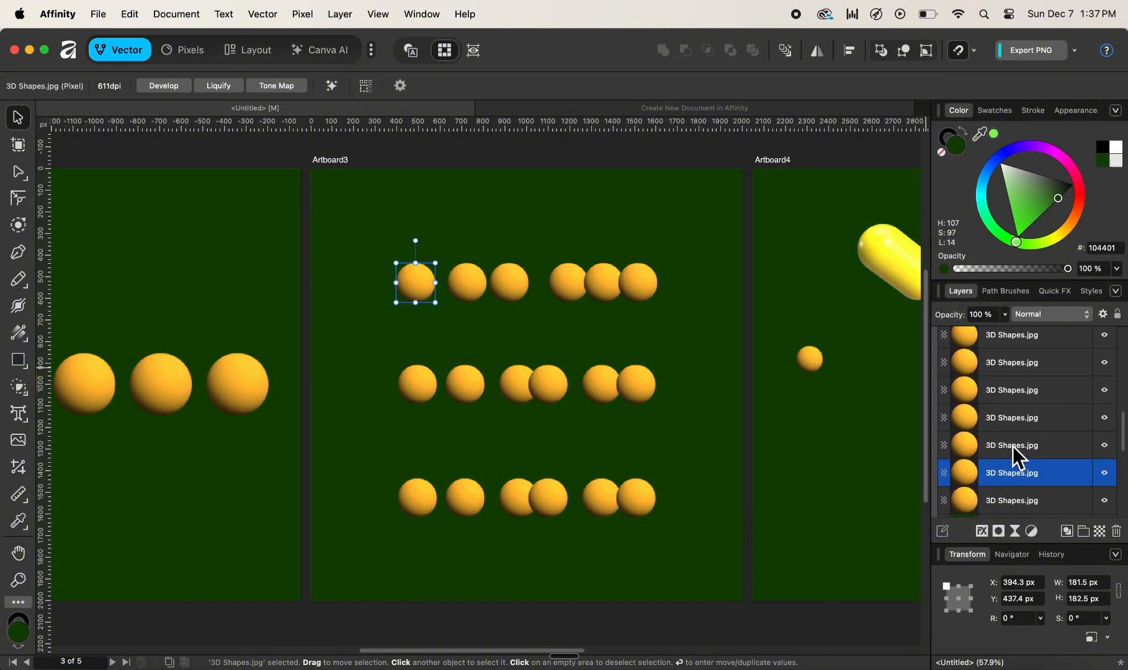
pyautogui.scroll(-1, 986, 478)
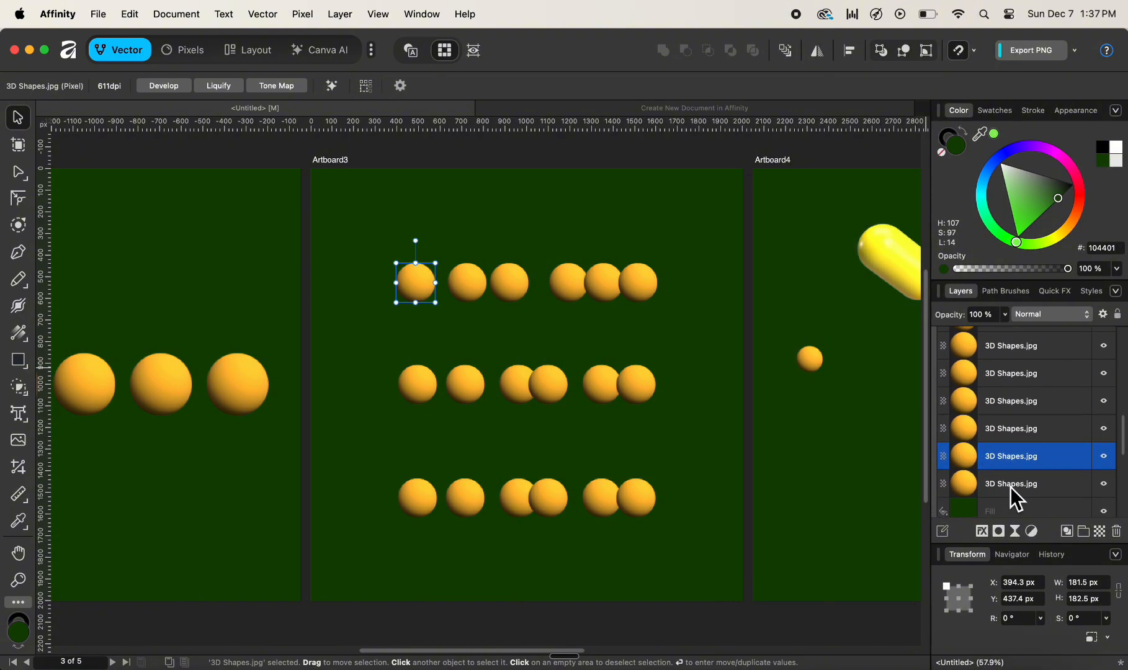
pyautogui.click(1011, 482)
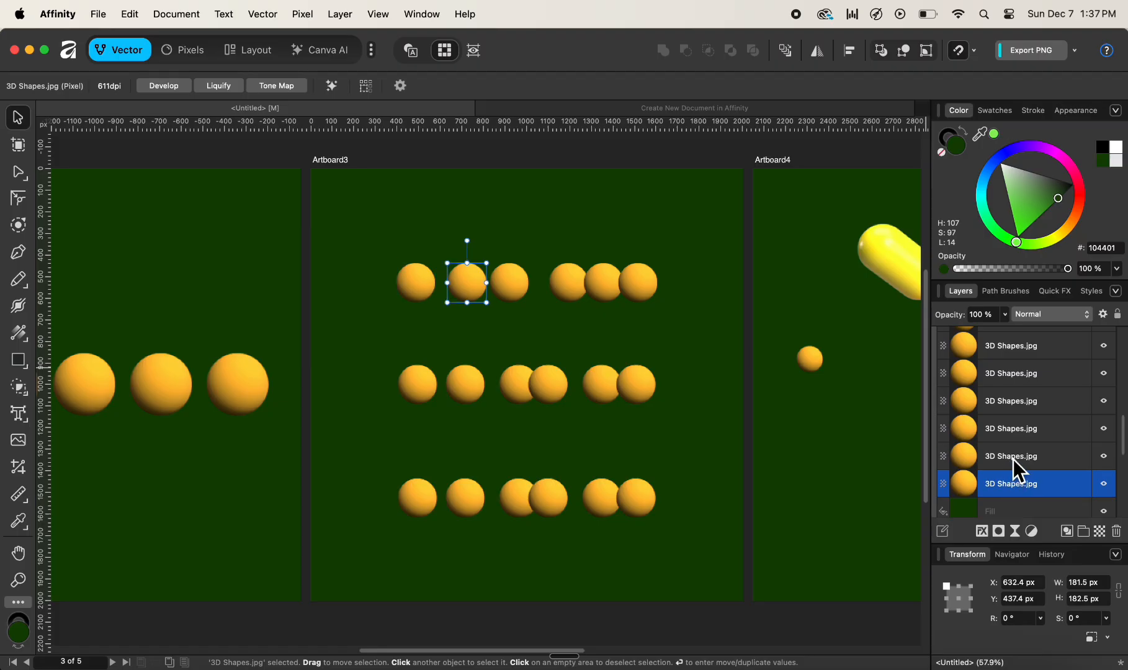
pyautogui.keyDown('shift'); pyautogui.click(1013, 459); pyautogui.keyUp('shift')
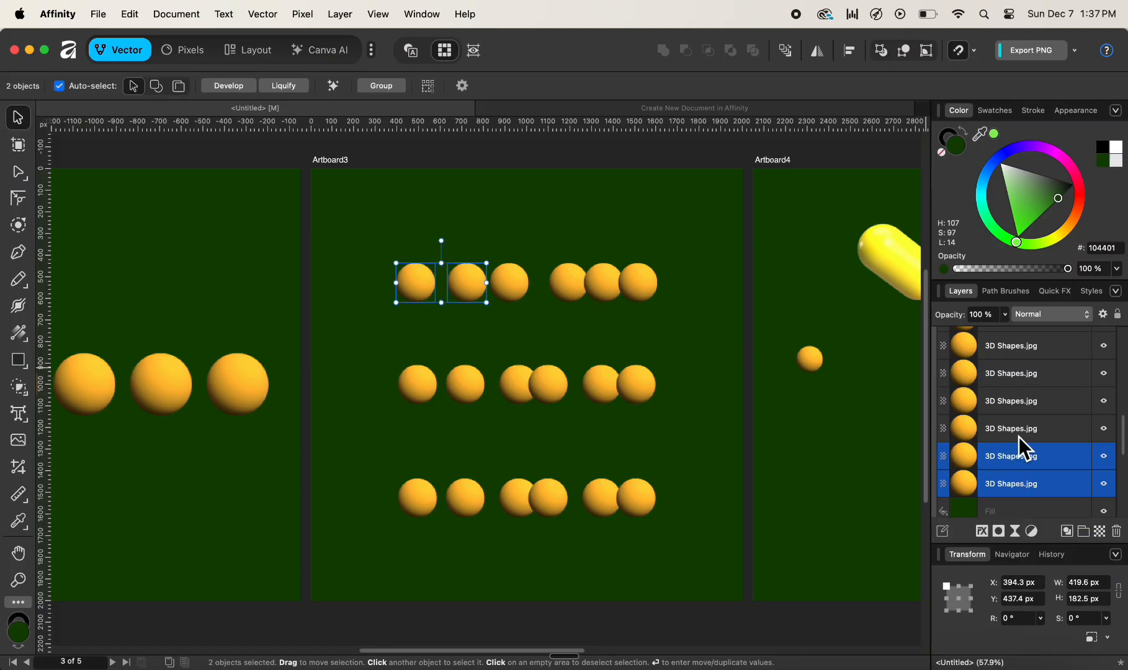
pyautogui.keyDown('shift'); pyautogui.click(1019, 437); pyautogui.keyUp('shift')
pyautogui.keyDown('shift'); pyautogui.click(1025, 402); pyautogui.keyUp('shift')
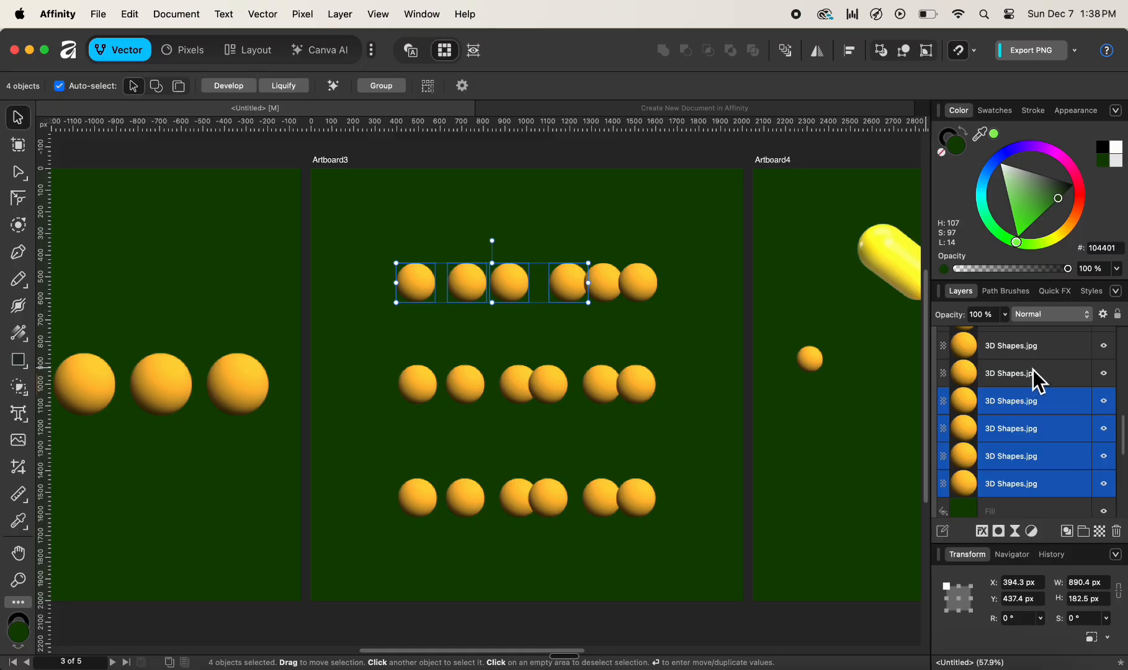
pyautogui.keyDown('shift'); pyautogui.click(1033, 371); pyautogui.keyUp('shift')
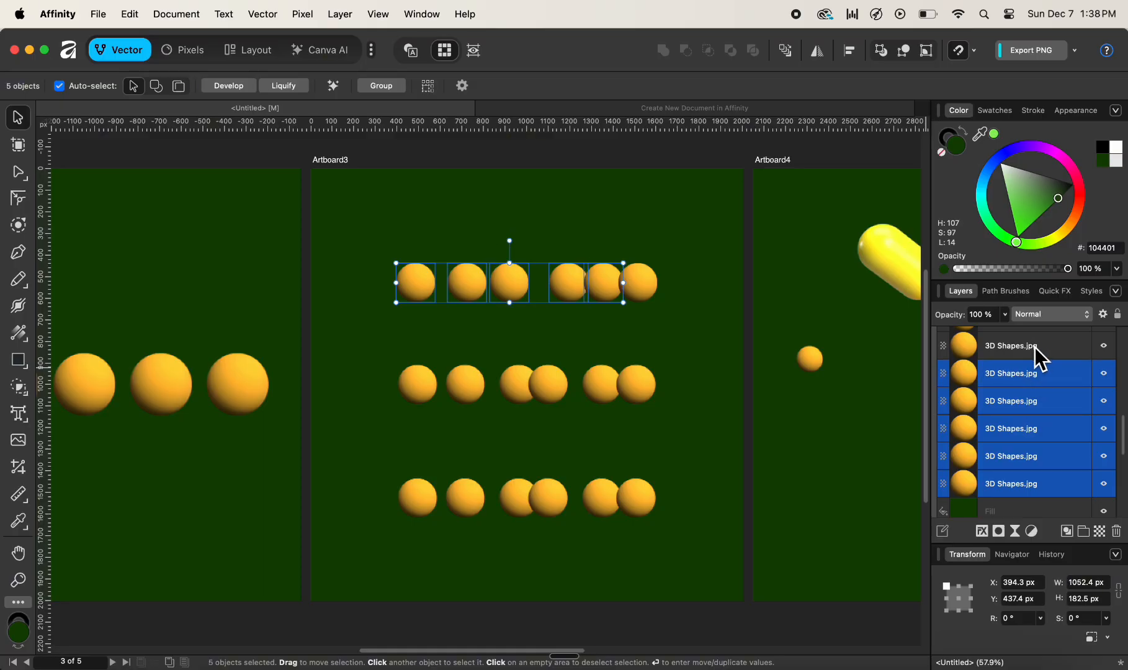
pyautogui.keyDown('shift'); pyautogui.click(1034, 347); pyautogui.keyUp('shift')
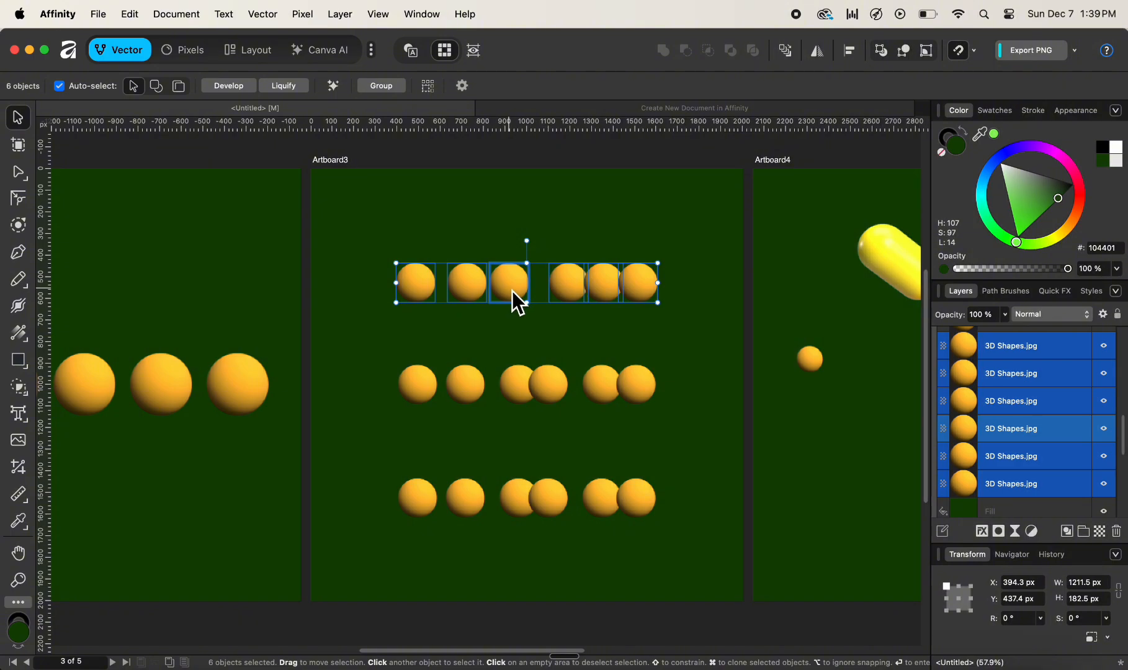
pyautogui.click(850, 52)
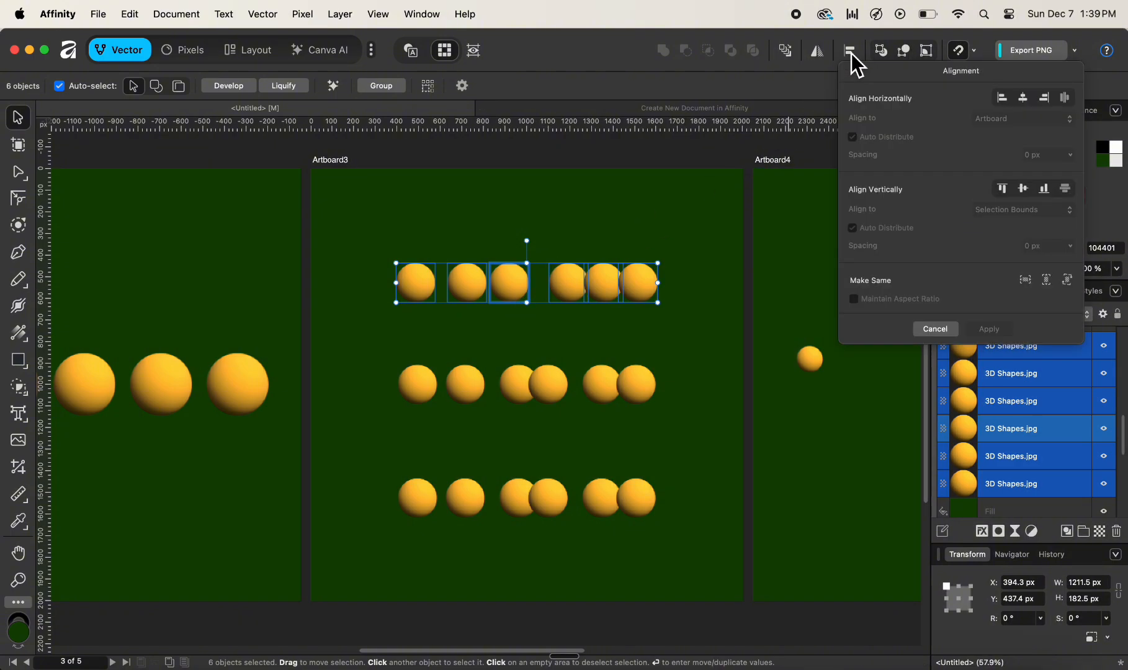
pyautogui.click(1065, 98)
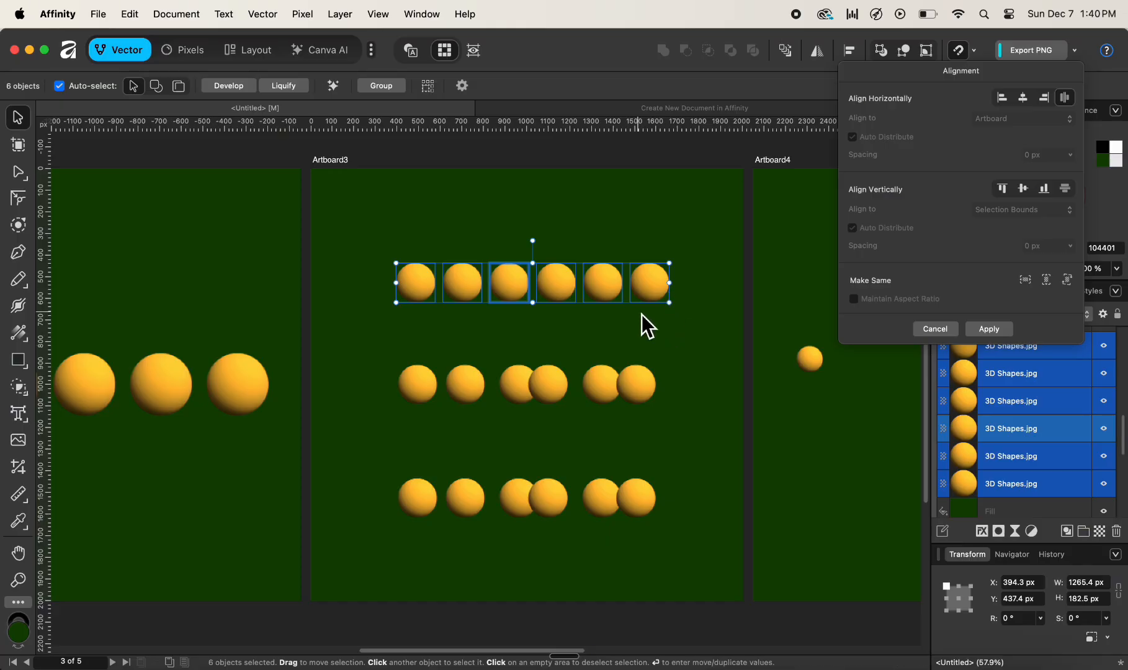
pyautogui.click(988, 329)
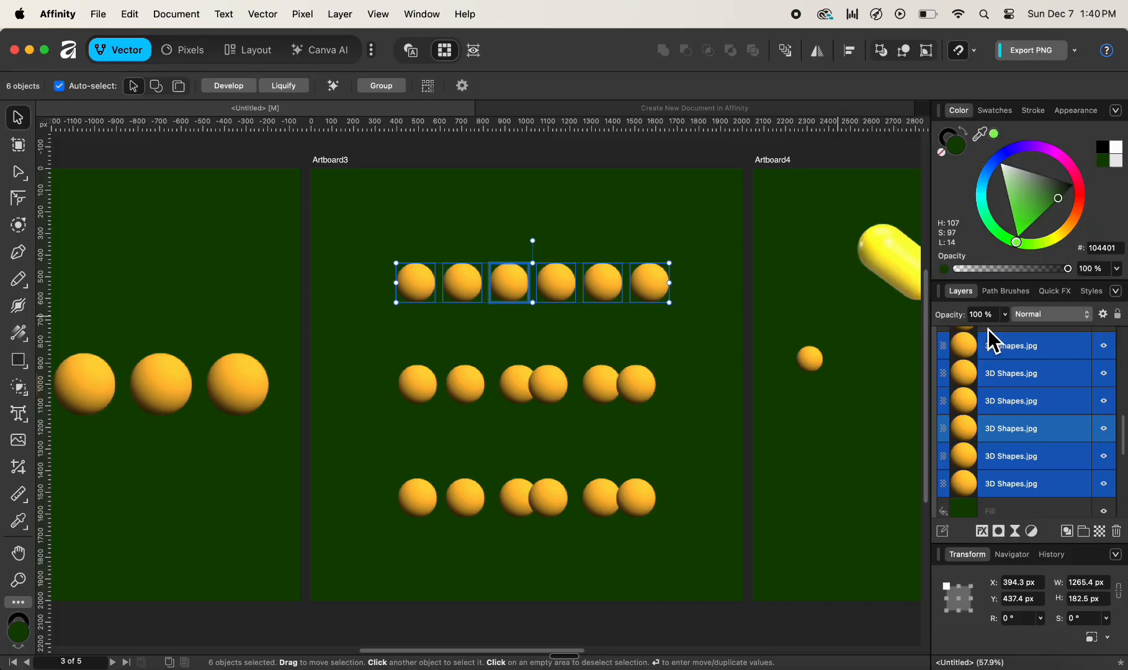
pyautogui.press('super+d')
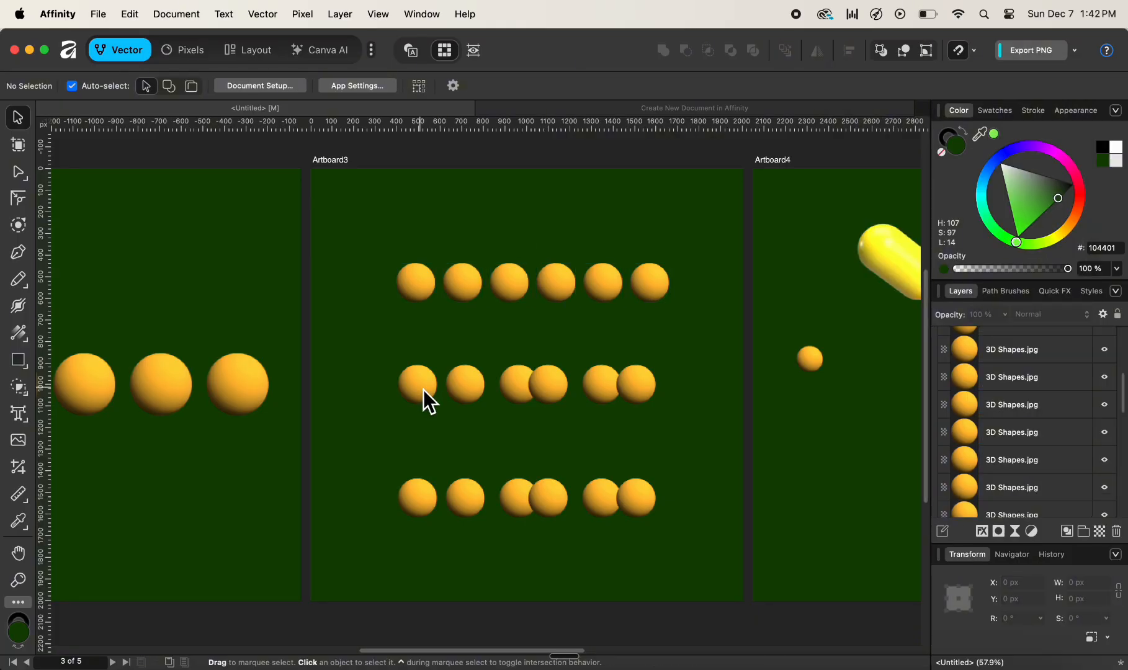
# - Distribute the six spheres in Artboard3's middle row evenly in the horizontal direction with the fourth sphere as key object, and deselect them
pyautogui.click(424, 388)
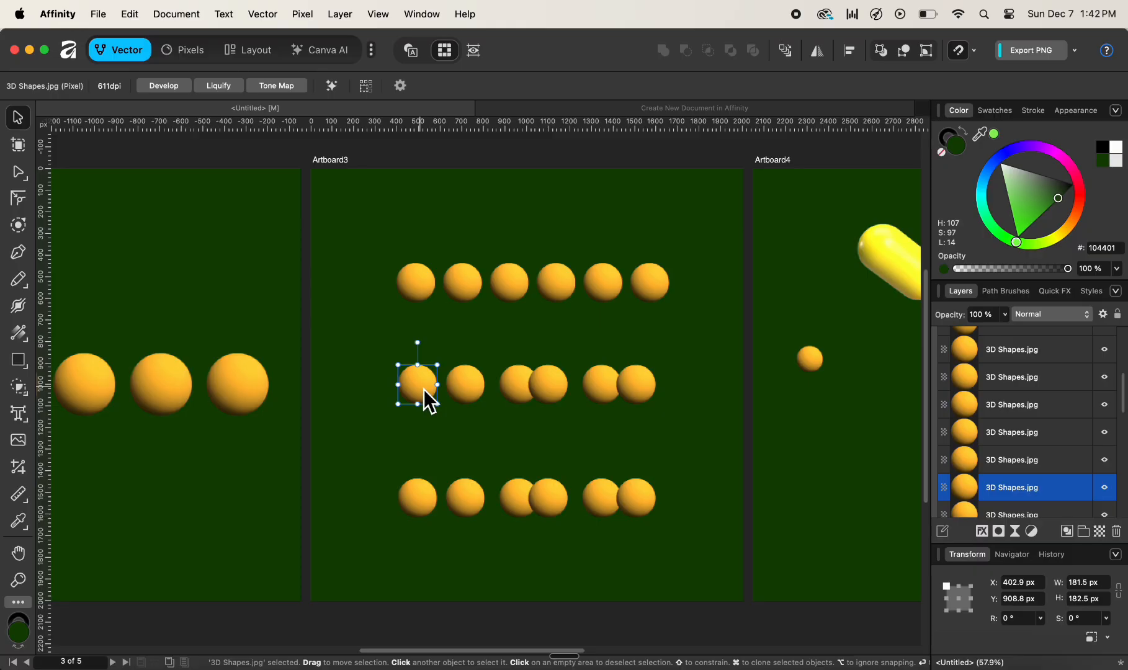
pyautogui.keyDown('shift'); pyautogui.click(476, 385); pyautogui.keyUp('shift')
pyautogui.keyDown('shift'); pyautogui.click(512, 384); pyautogui.keyUp('shift')
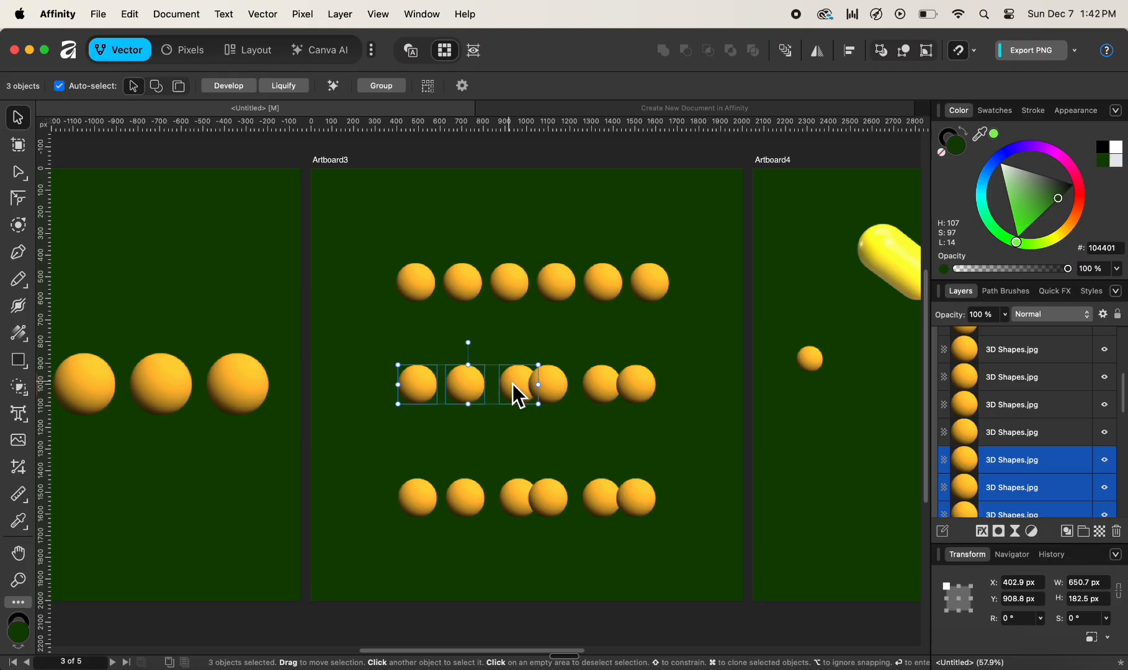
pyautogui.keyDown('shift'); pyautogui.click(557, 385); pyautogui.keyUp('shift')
pyautogui.keyDown('shift'); pyautogui.click(605, 383); pyautogui.keyUp('shift')
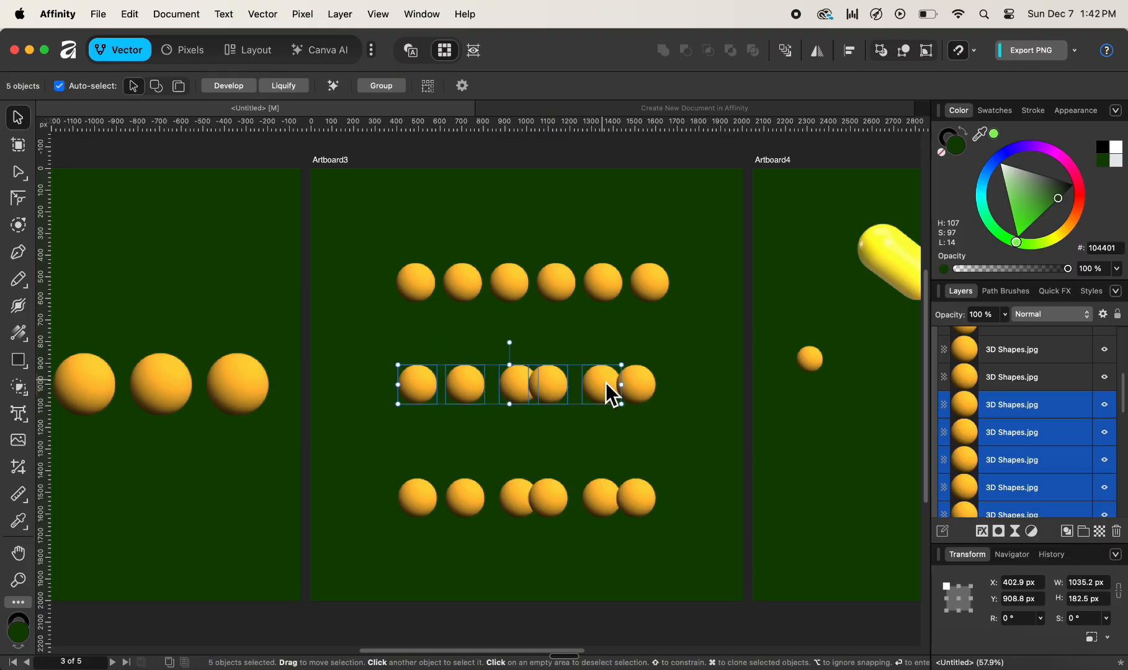
pyautogui.keyDown('shift'); pyautogui.click(645, 383); pyautogui.keyUp('shift')
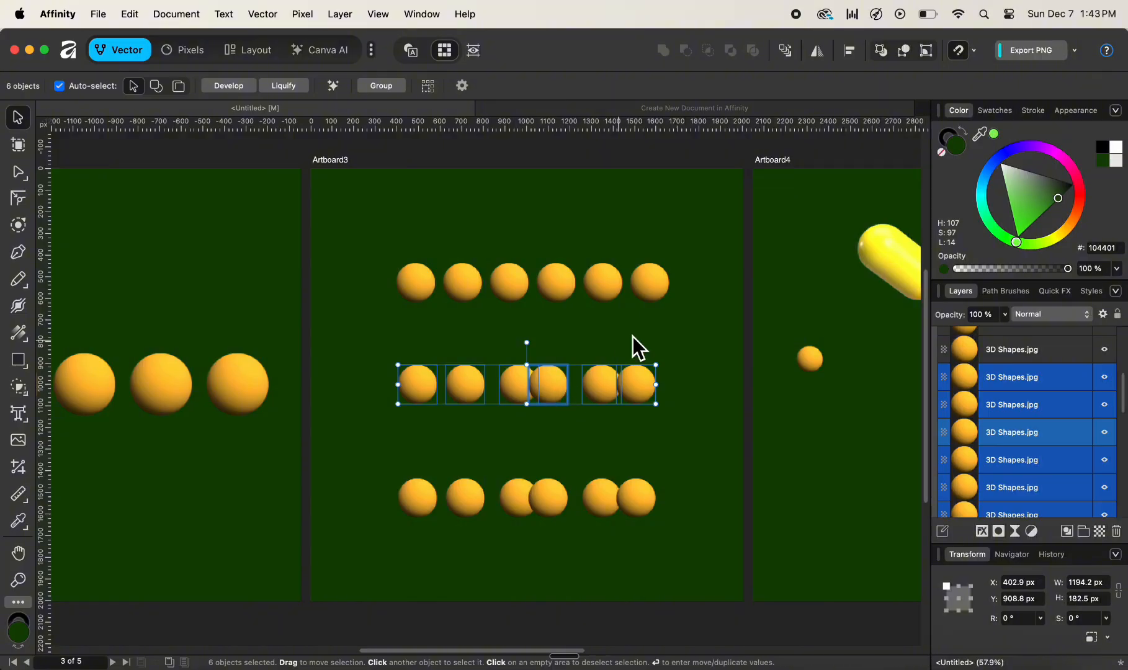
pyautogui.click(852, 54)
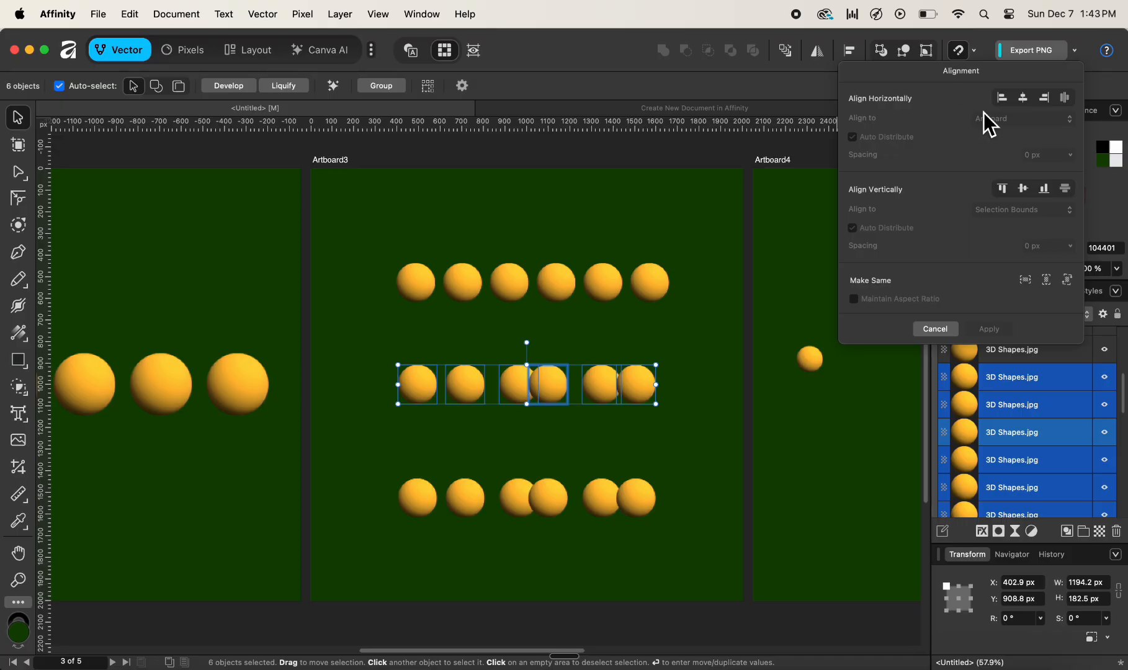
pyautogui.click(1065, 99)
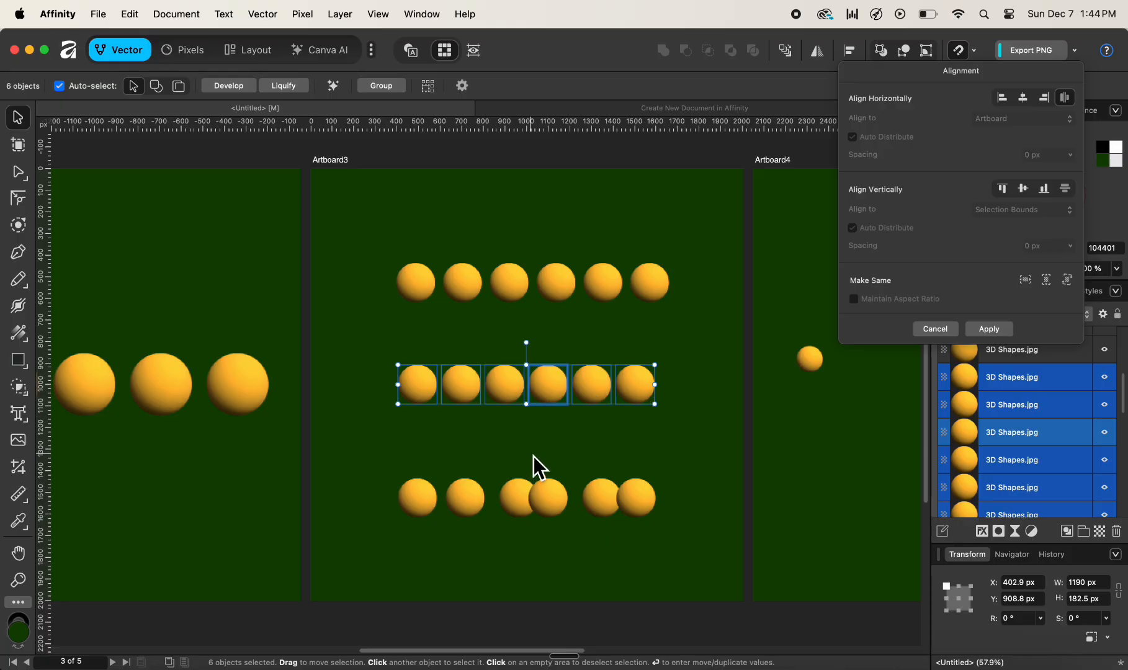
pyautogui.click(706, 451)
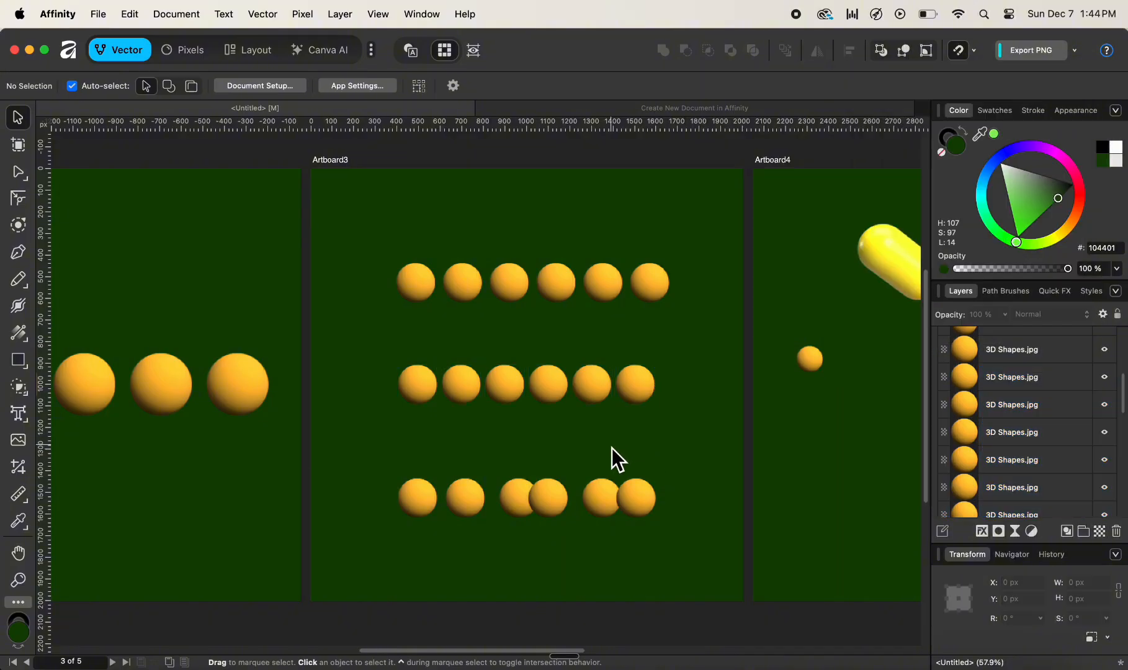
# - Distribute the six spheres in Artboard3's bottom row evenly in the horizontal direction with the third sphere as key object
pyautogui.click(426, 497)
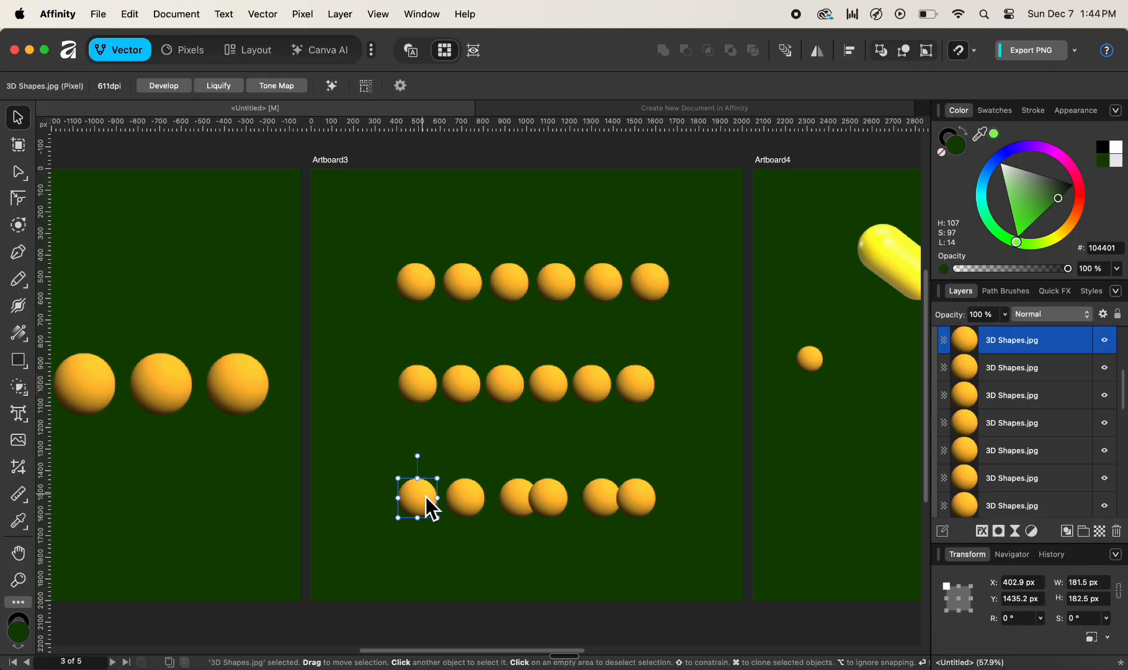
pyautogui.keyDown('shift'); pyautogui.click(470, 498); pyautogui.keyUp('shift')
pyautogui.keyDown('shift'); pyautogui.click(519, 496); pyautogui.keyUp('shift')
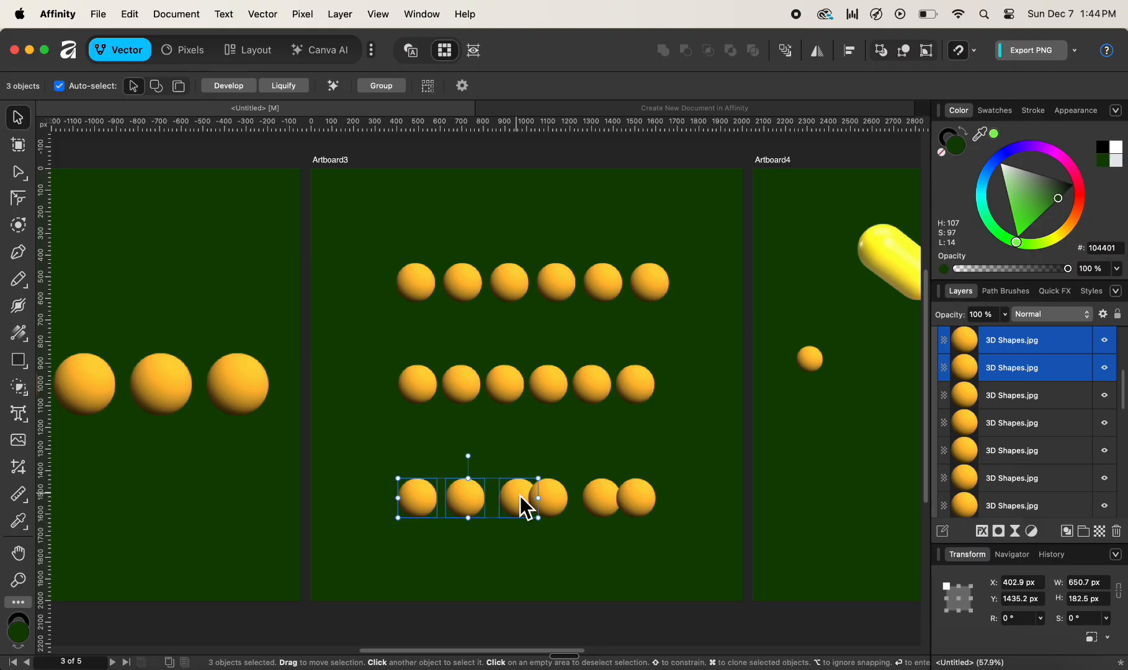
pyautogui.keyDown('shift'); pyautogui.click(559, 499); pyautogui.keyUp('shift')
pyautogui.keyDown('shift'); pyautogui.click(600, 497); pyautogui.keyUp('shift')
pyautogui.keyDown('shift'); pyautogui.click(643, 499); pyautogui.keyUp('shift')
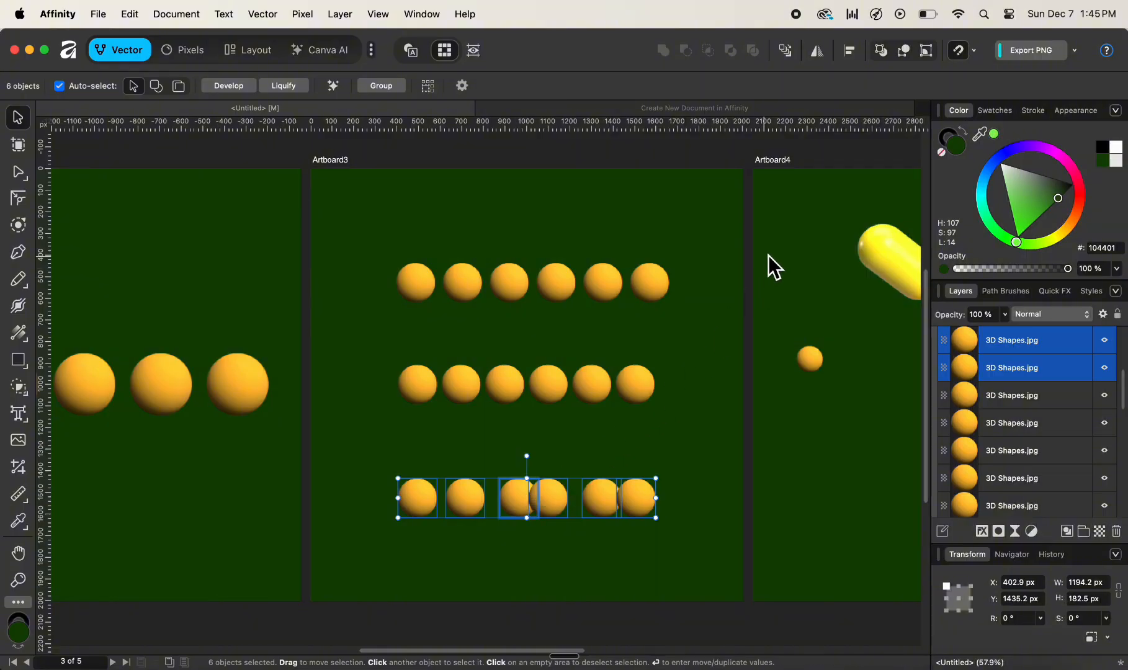
pyautogui.click(851, 54)
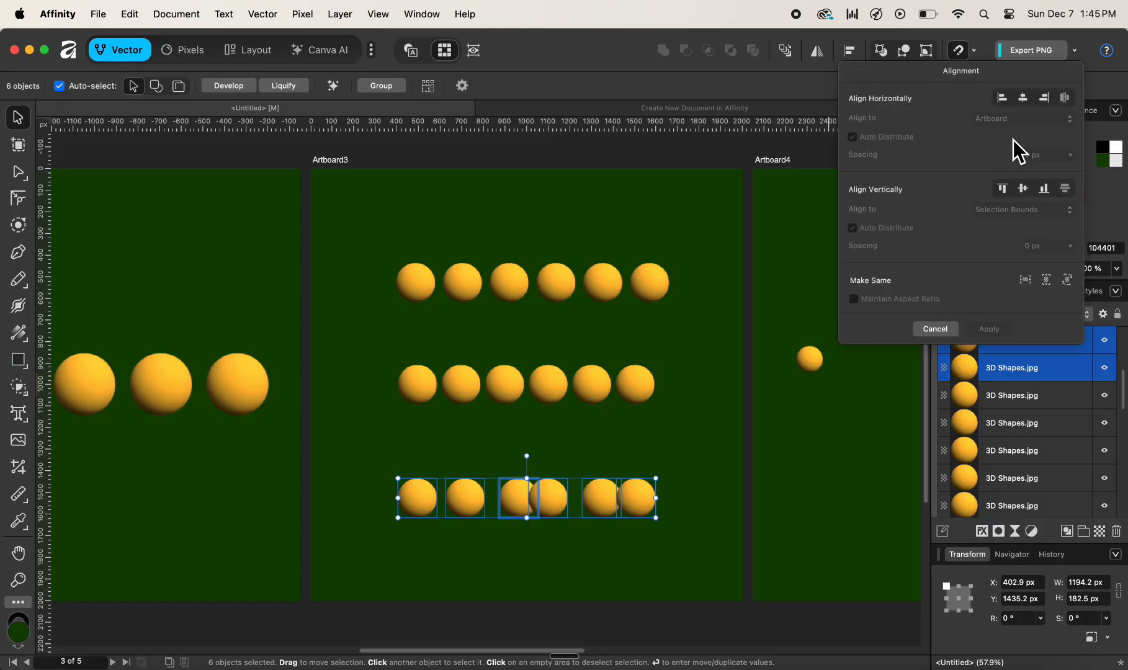
pyautogui.click(1065, 98)
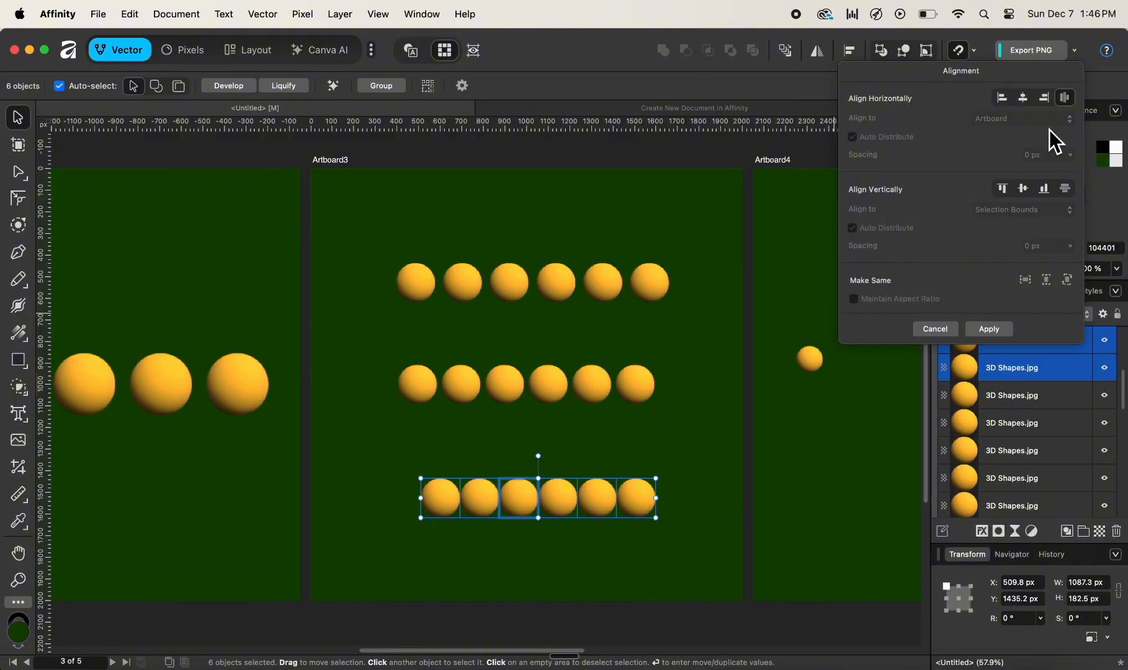
pyautogui.click(1065, 100)
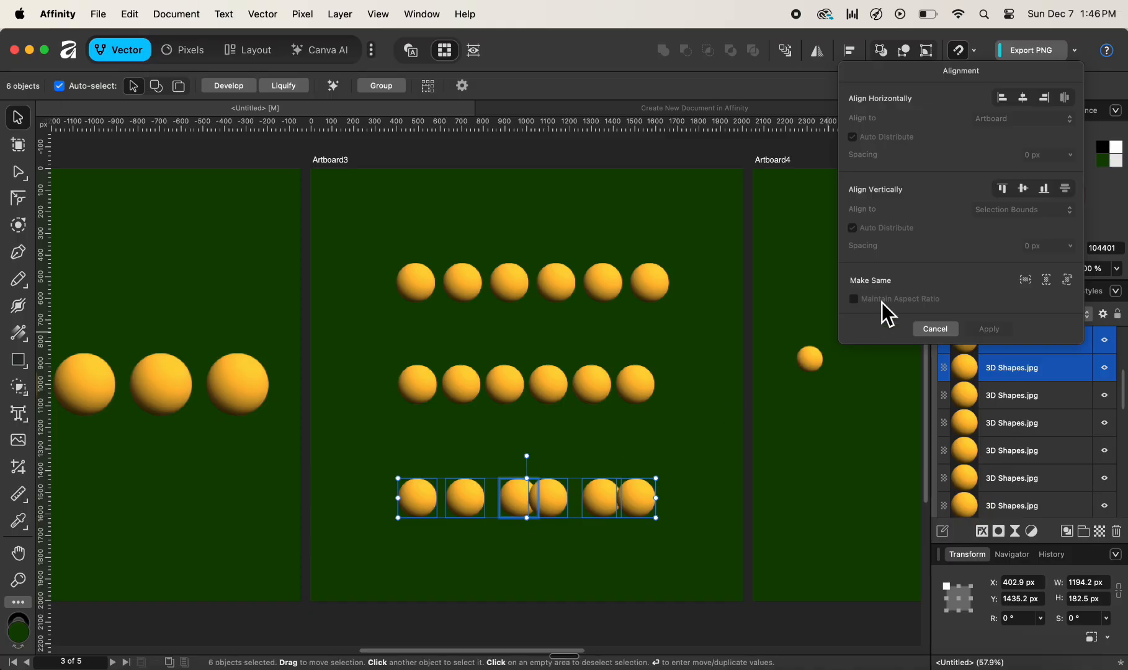
pyautogui.click(1066, 97)
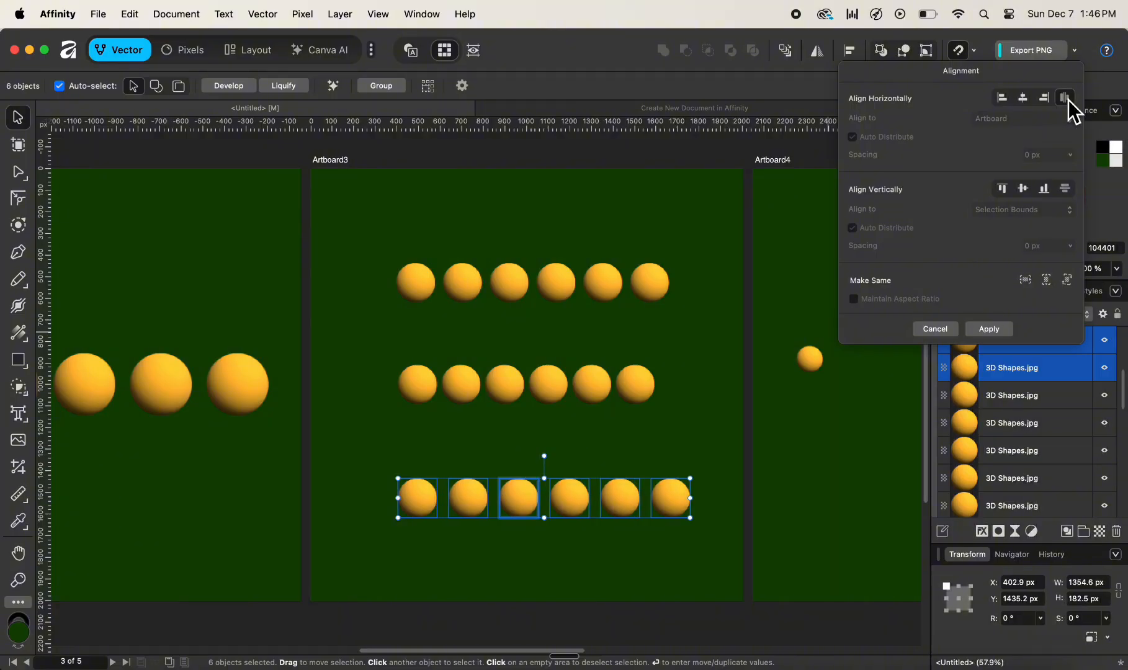
# - Make the two spheres, the capsule and the ring on Artboard4 the same height with Maintain Aspect Ratio on
pyautogui.hscroll(5, 696, 452)
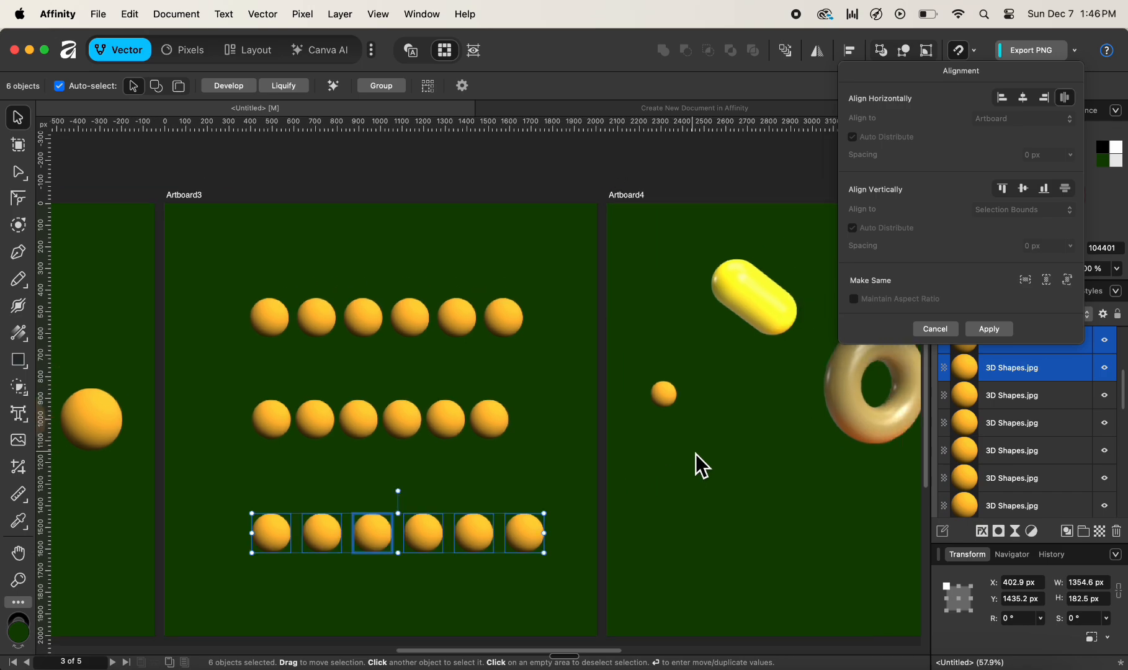
pyautogui.hscroll(5, 696, 453)
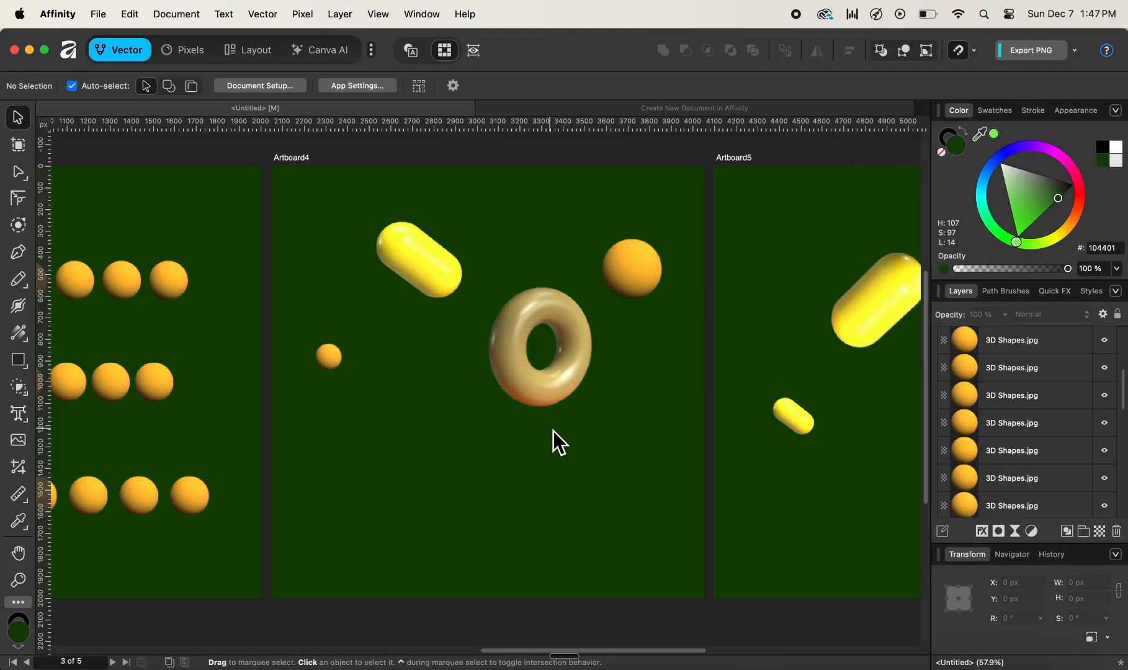
pyautogui.click(332, 358)
pyautogui.keyDown('shift'); pyautogui.click(441, 282); pyautogui.keyUp('shift')
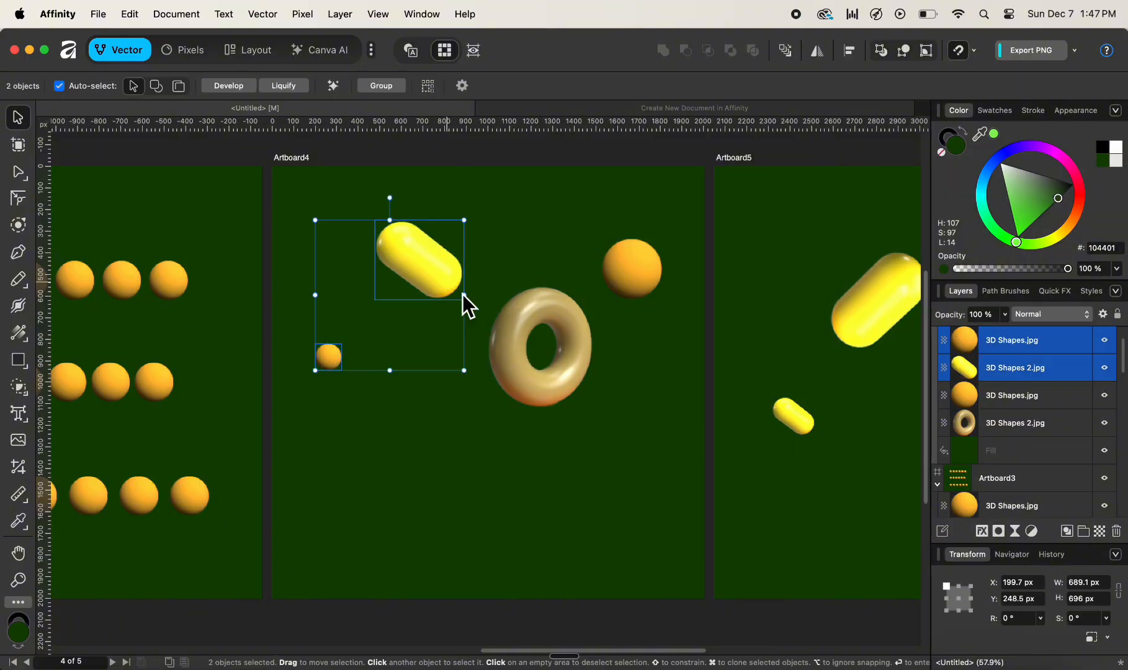
pyautogui.keyDown('shift'); pyautogui.click(522, 329); pyautogui.keyUp('shift')
pyautogui.keyDown('shift'); pyautogui.click(639, 278); pyautogui.keyUp('shift')
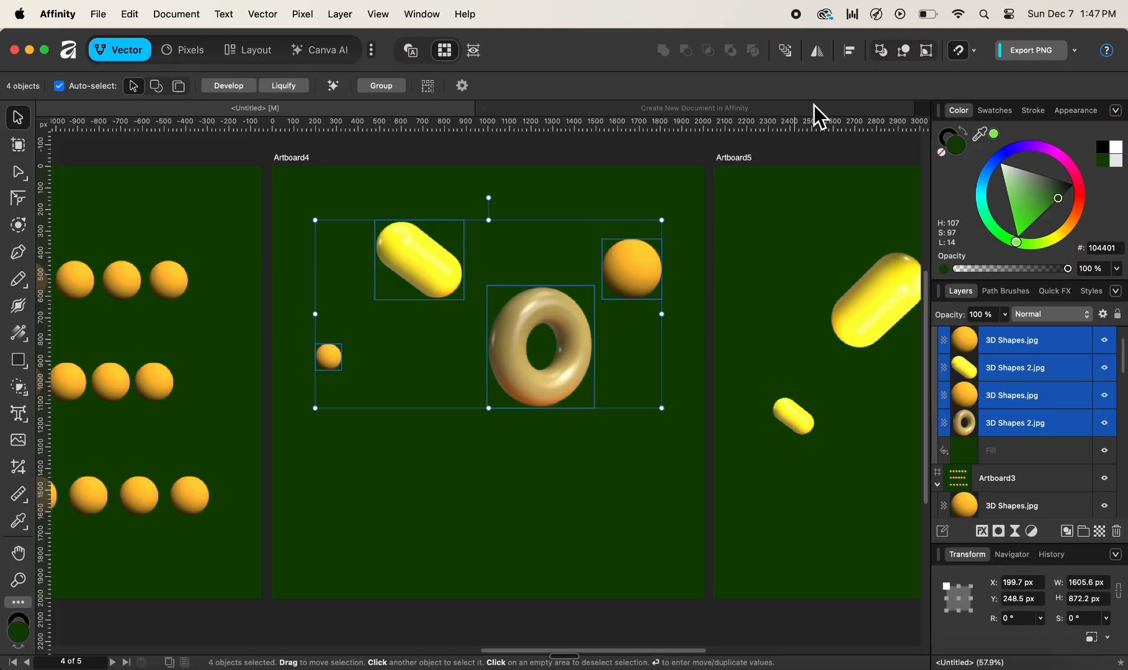
pyautogui.click(849, 51)
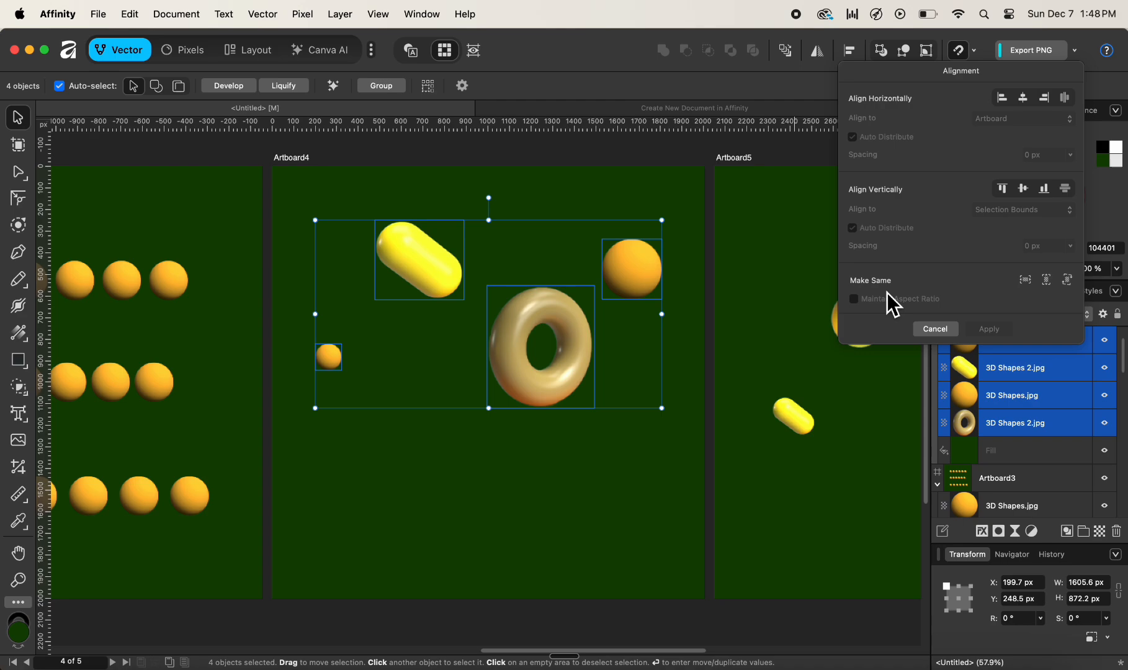
pyautogui.click(1052, 283)
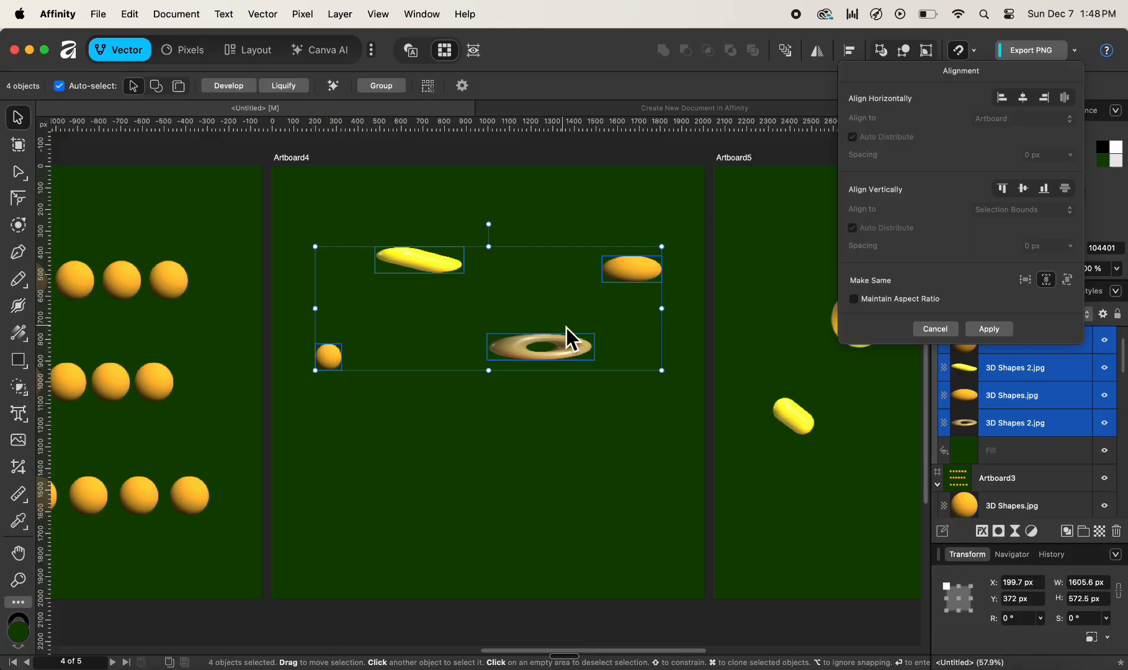
pyautogui.click(856, 303)
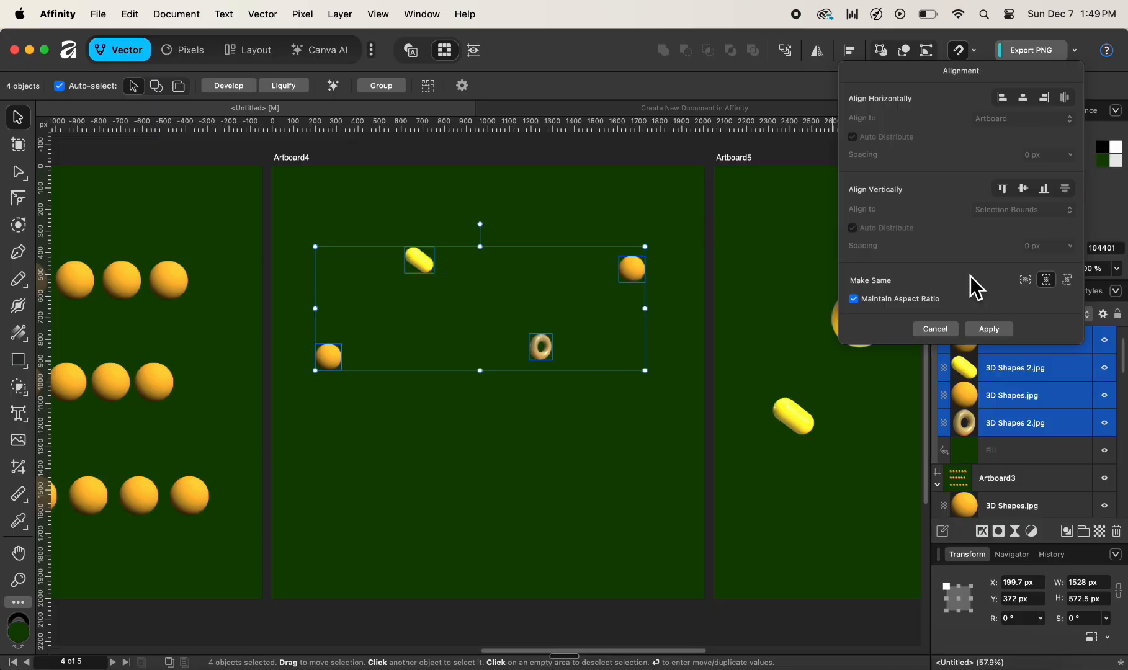
# - Align the four Artboard4 shapes vertically to the middle of the artboard and move the row to its horizontal centre
pyautogui.click(1023, 189)
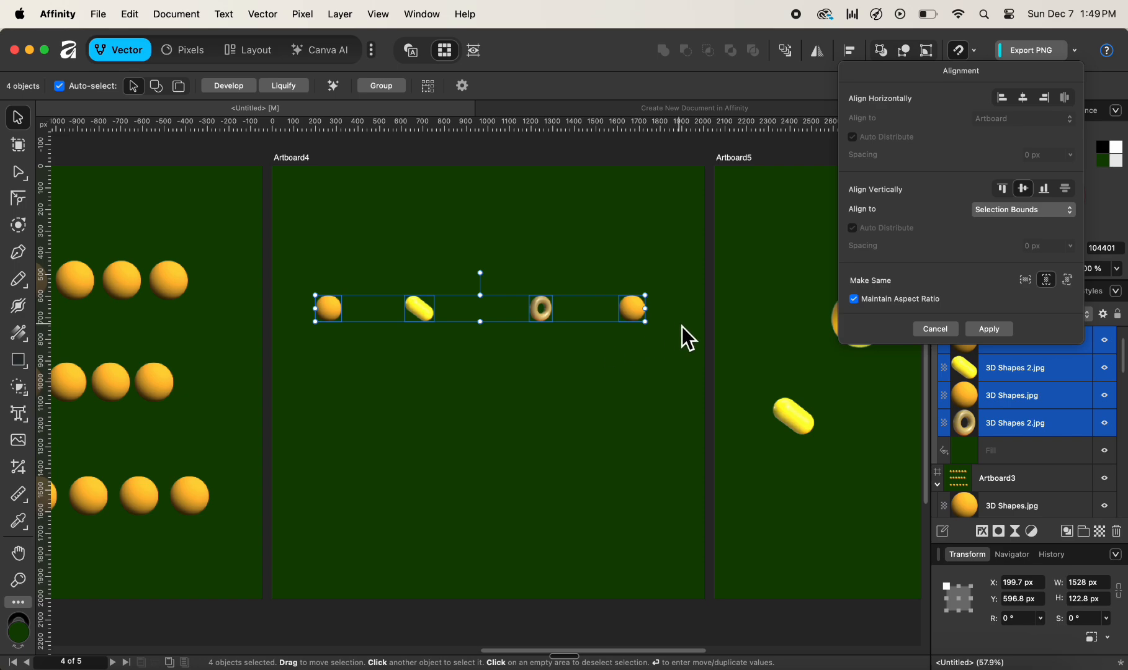
pyautogui.click(1030, 211)
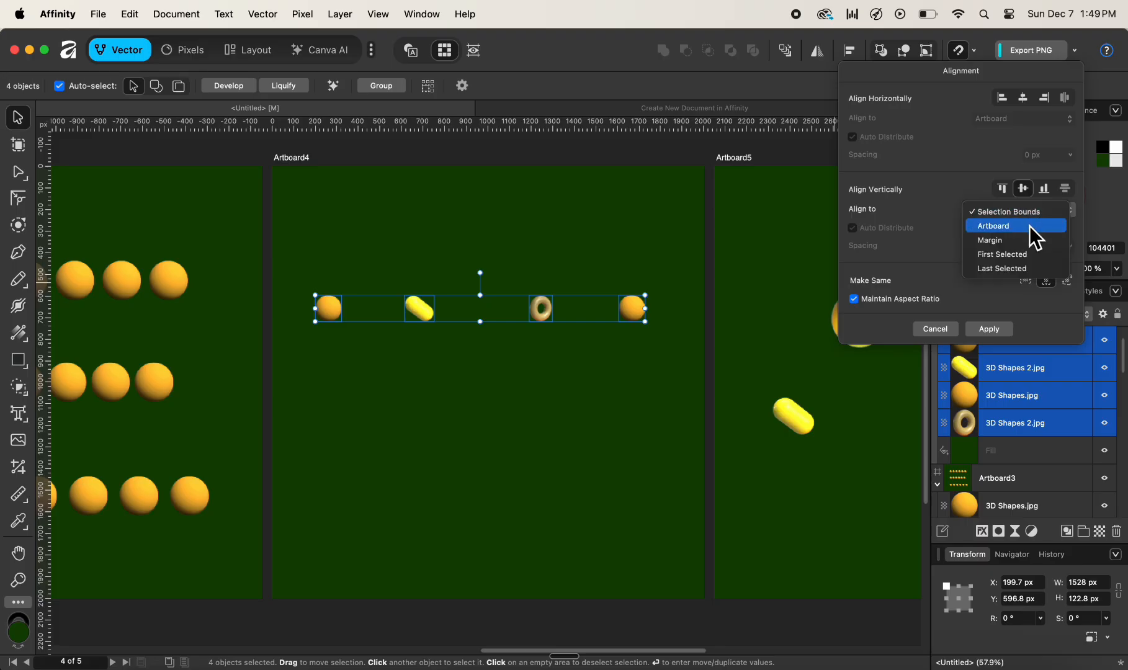
pyautogui.click(1029, 226)
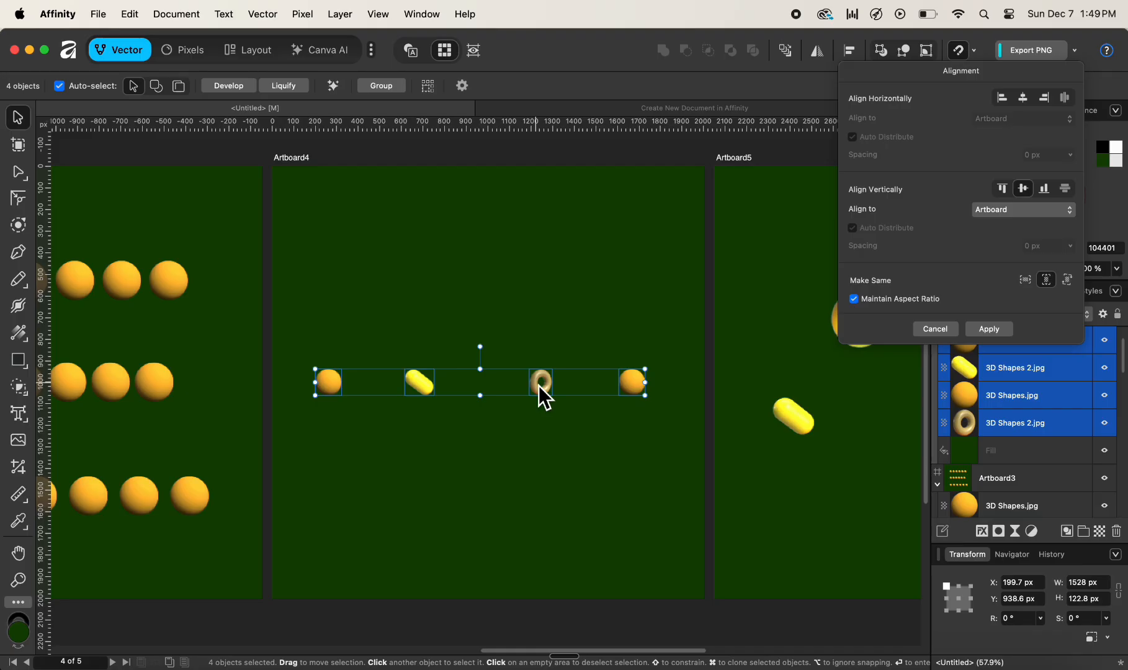
pyautogui.moveTo(539, 385); pyautogui.dragTo(547, 385)
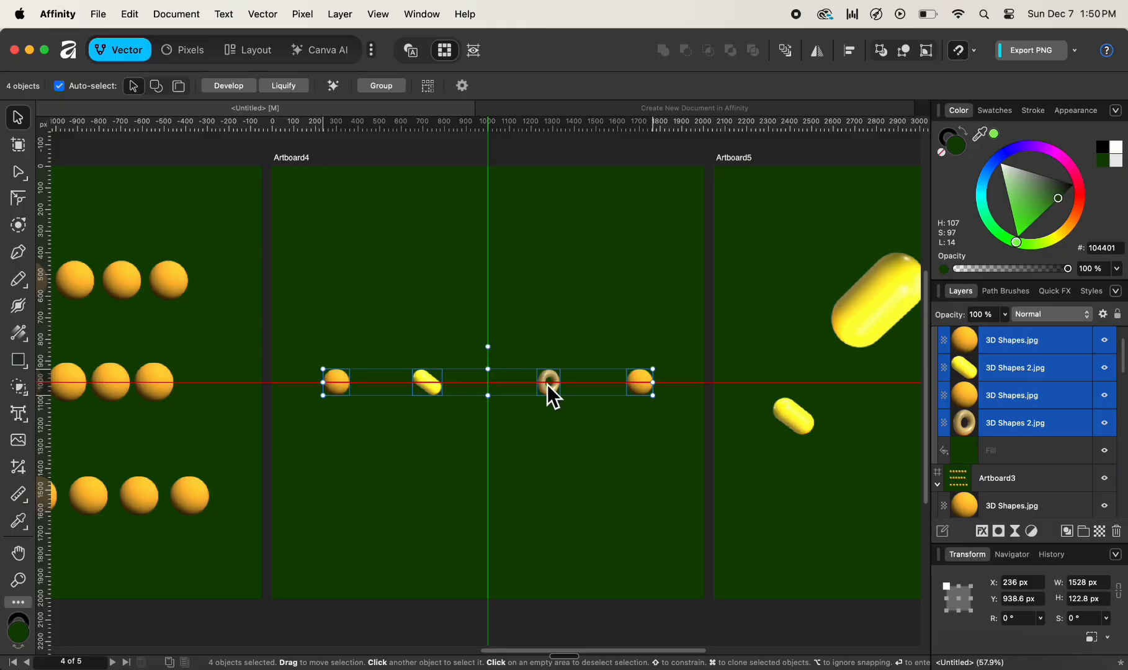
pyautogui.moveTo(547, 385); pyautogui.dragTo(548, 385)
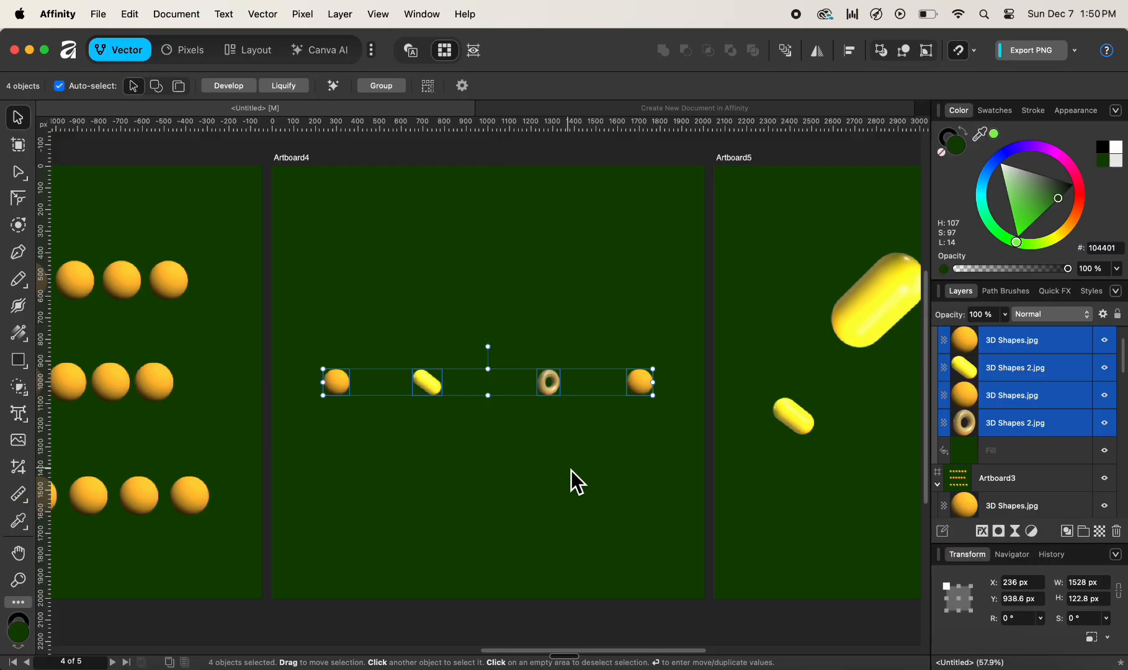
# - Give the four capsules on Artboard5 the same rotation and the same height with Maintain Aspect Ratio on
pyautogui.hscroll(10, 571, 468)
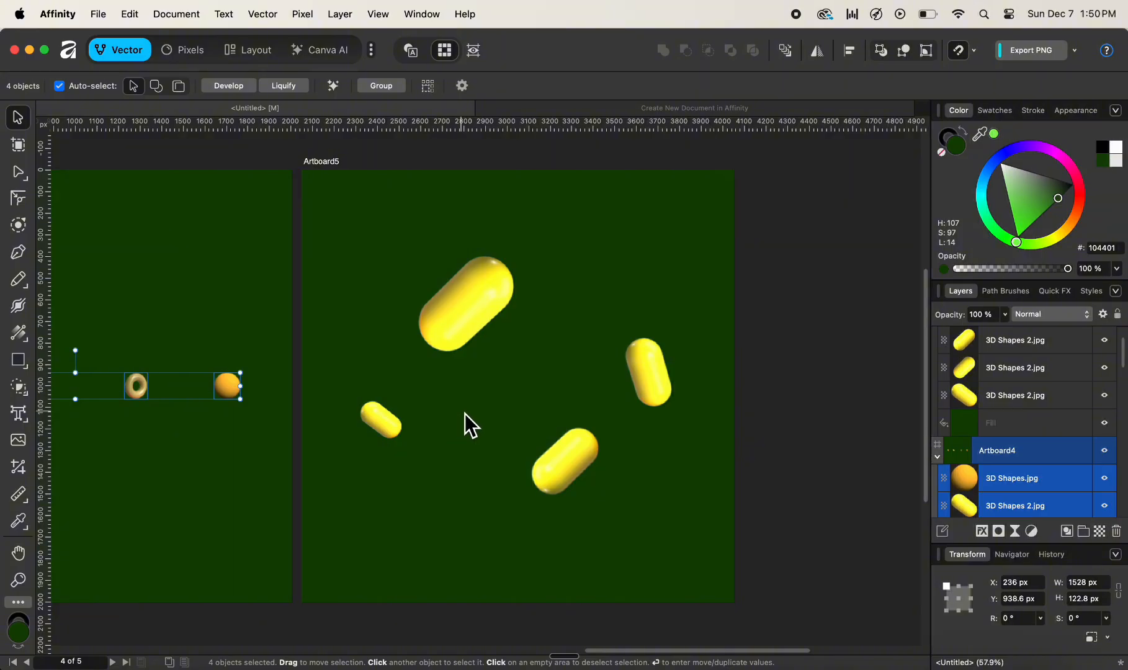
pyautogui.click(465, 414)
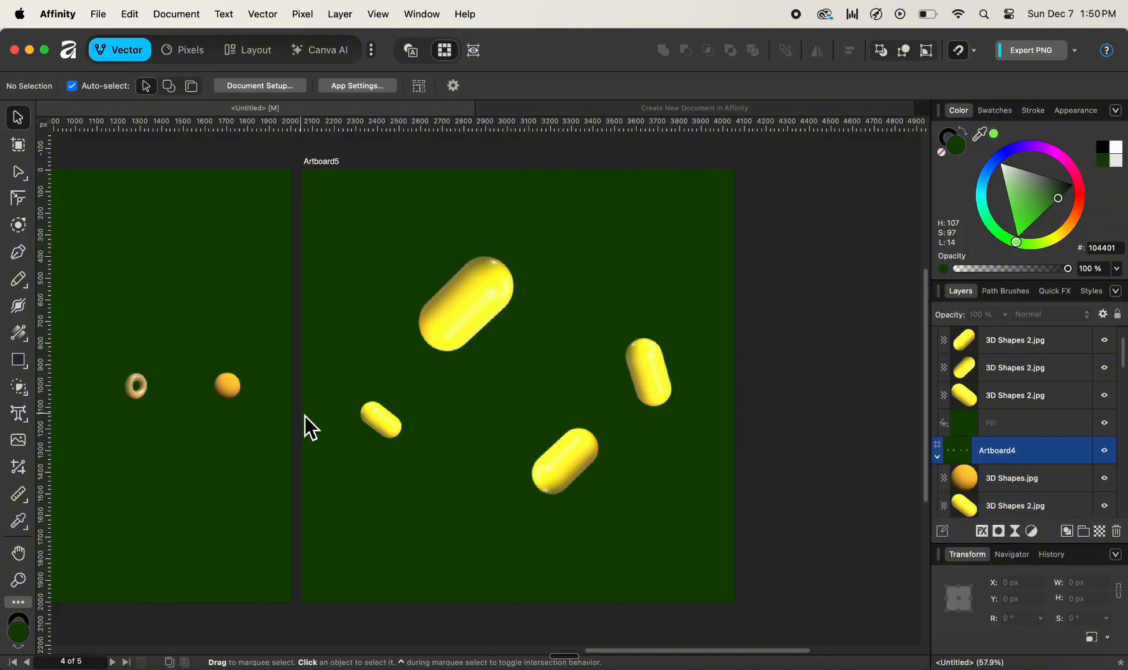
pyautogui.click(388, 421)
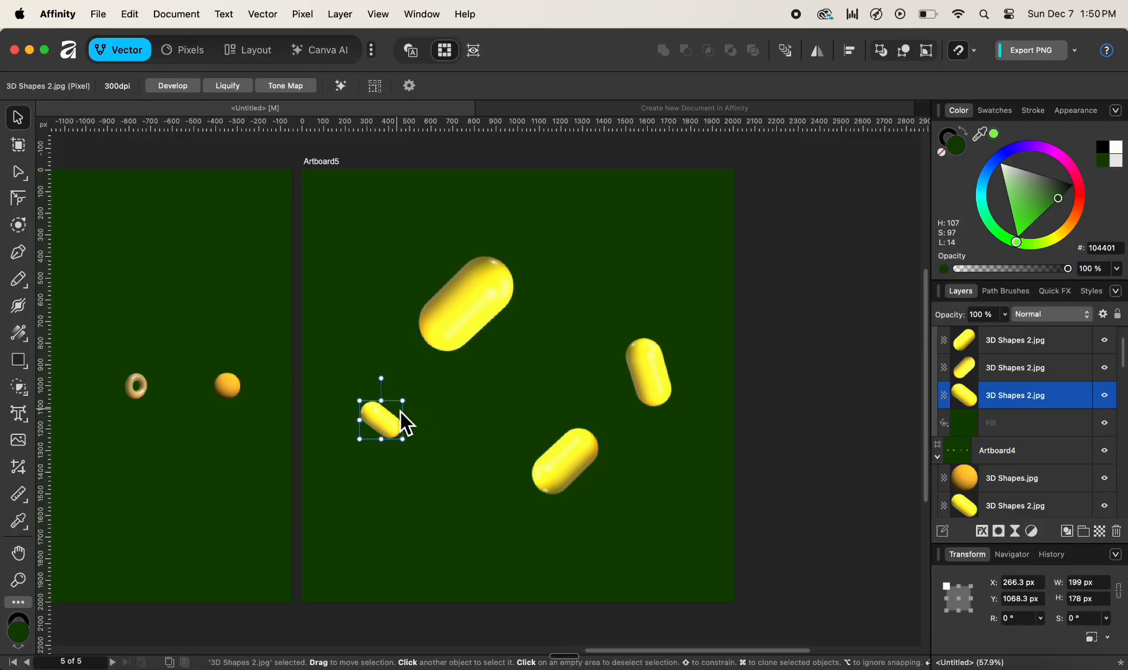
pyautogui.keyDown('shift'); pyautogui.click(476, 332); pyautogui.keyUp('shift')
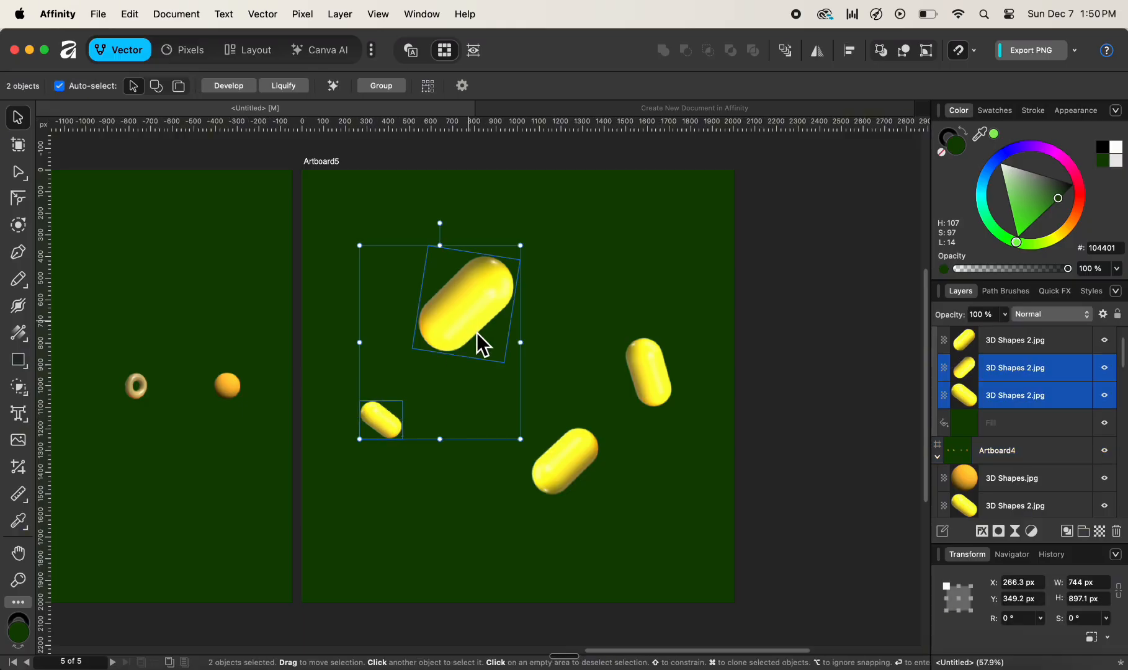
pyautogui.keyDown('shift'); pyautogui.click(577, 449); pyautogui.keyUp('shift')
pyautogui.keyDown('shift'); pyautogui.click(648, 376); pyautogui.keyUp('shift')
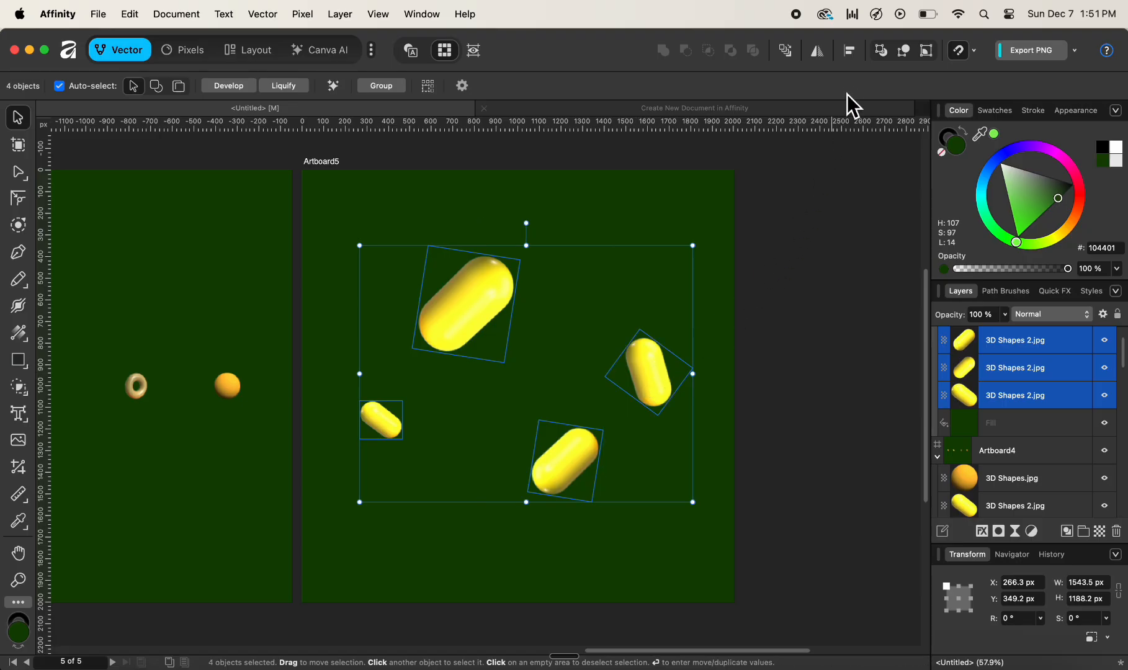
pyautogui.click(851, 55)
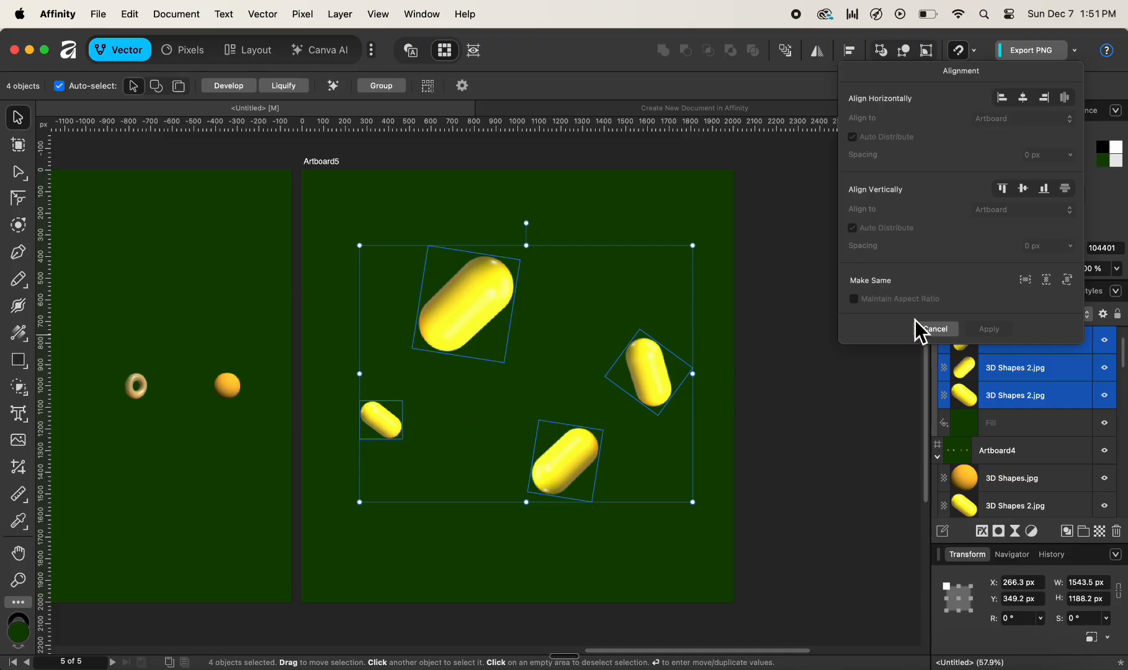
pyautogui.click(1069, 282)
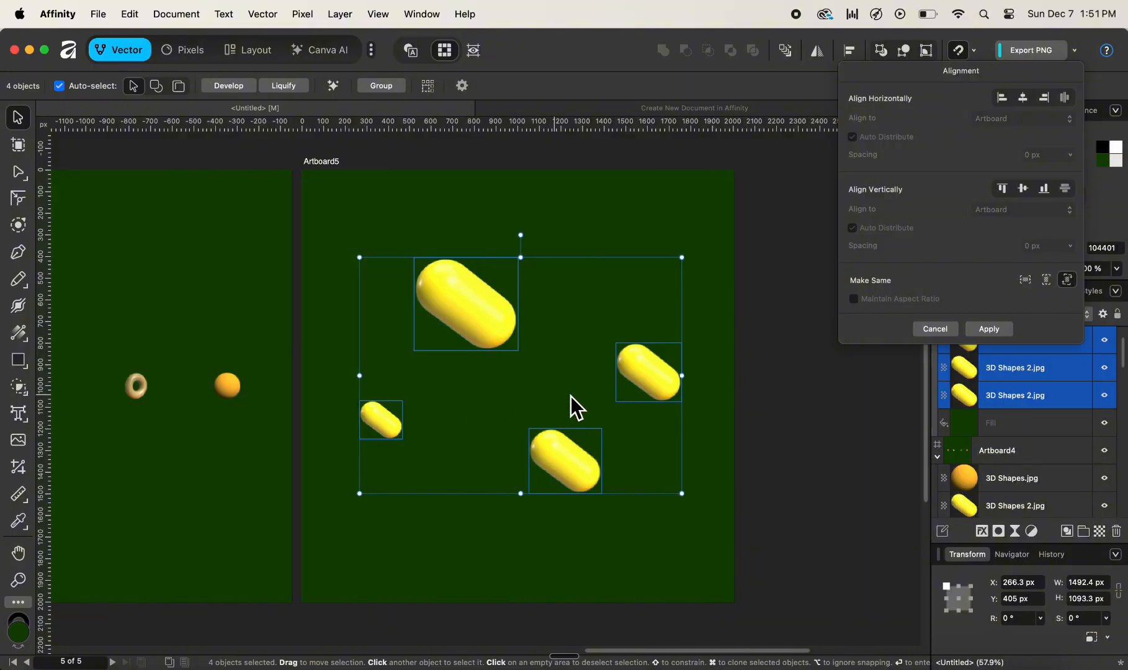
pyautogui.click(1048, 283)
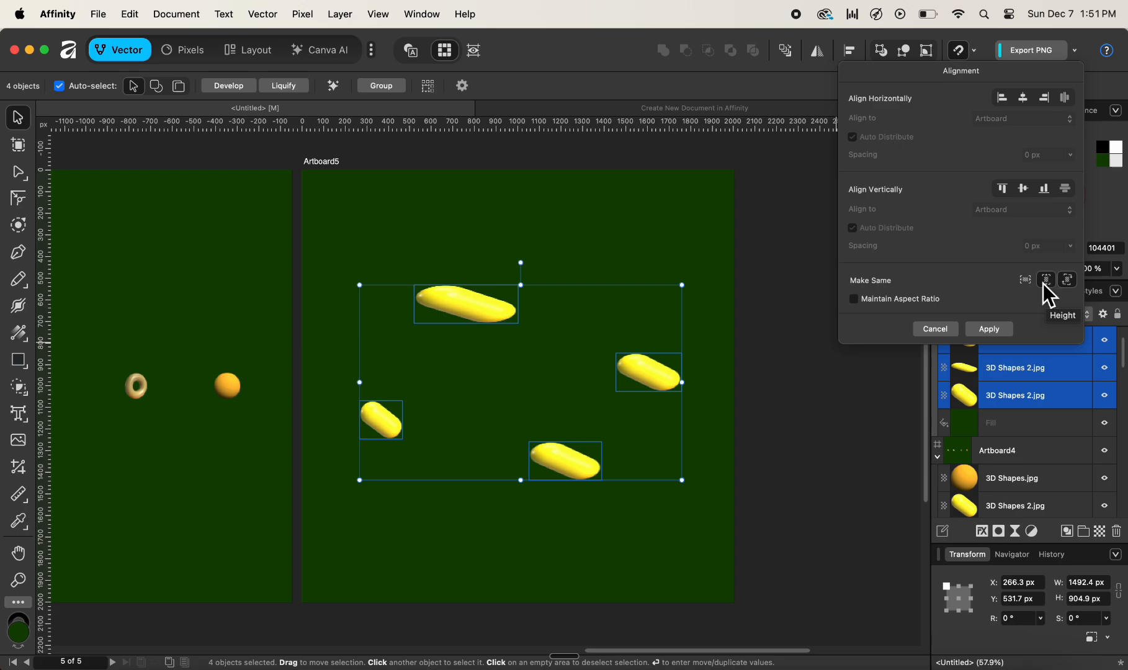
pyautogui.click(887, 303)
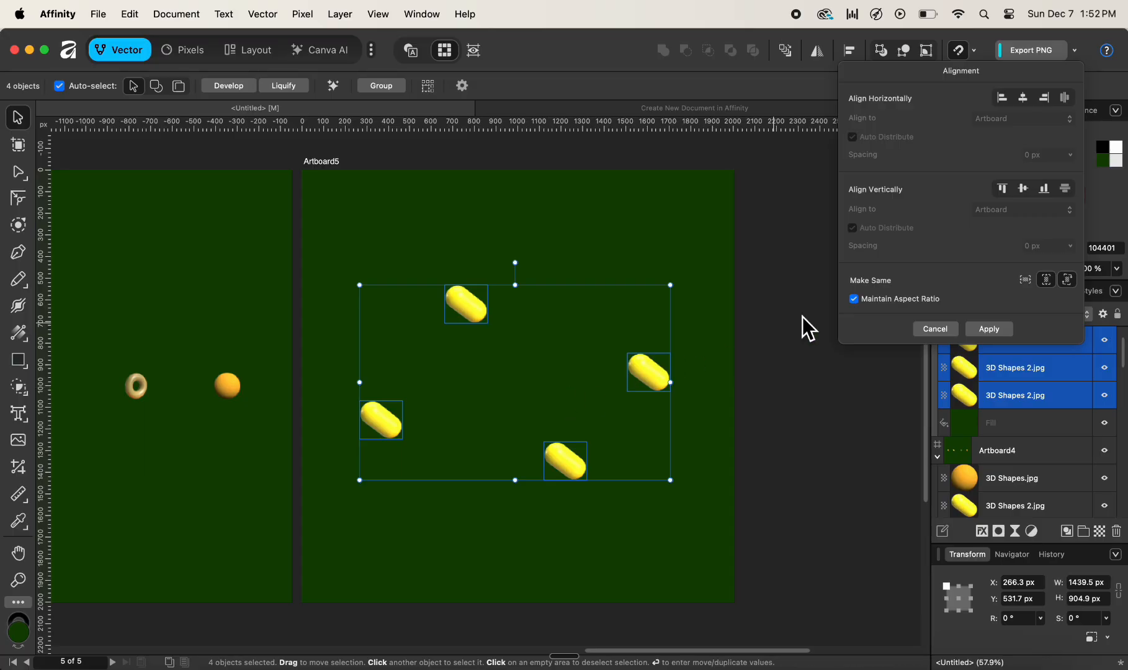
# - Align the four Artboard5 capsules vertically to the middle of the artboard and auto-distribute them horizontally, applying the alignment
pyautogui.click(1023, 189)
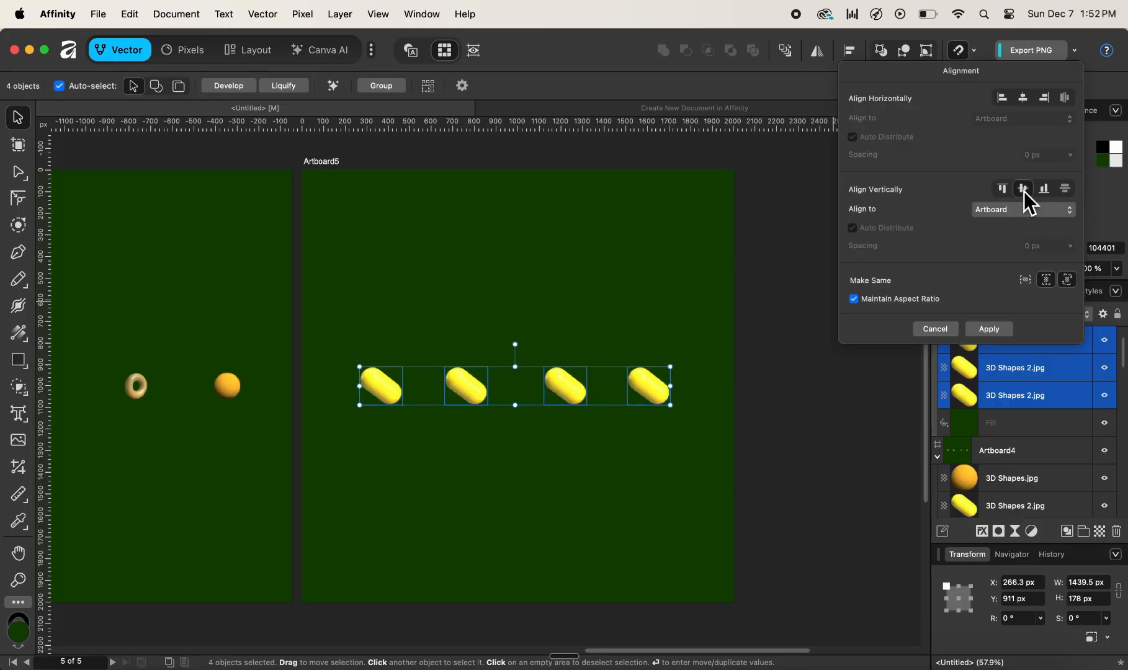
pyautogui.click(1065, 98)
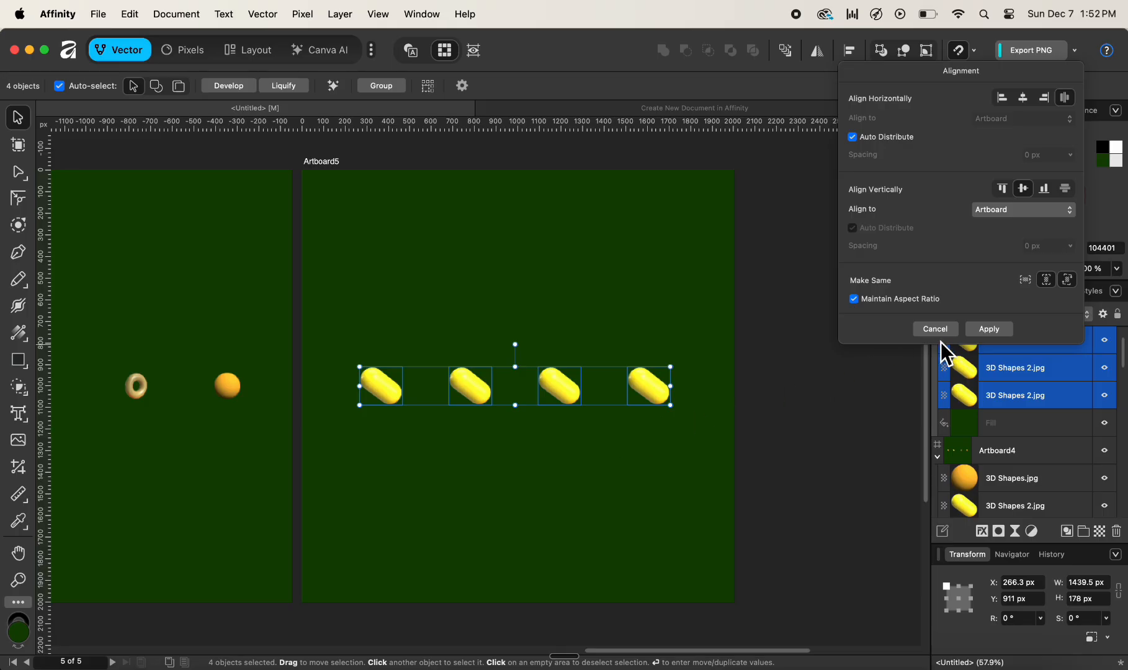
pyautogui.click(986, 331)
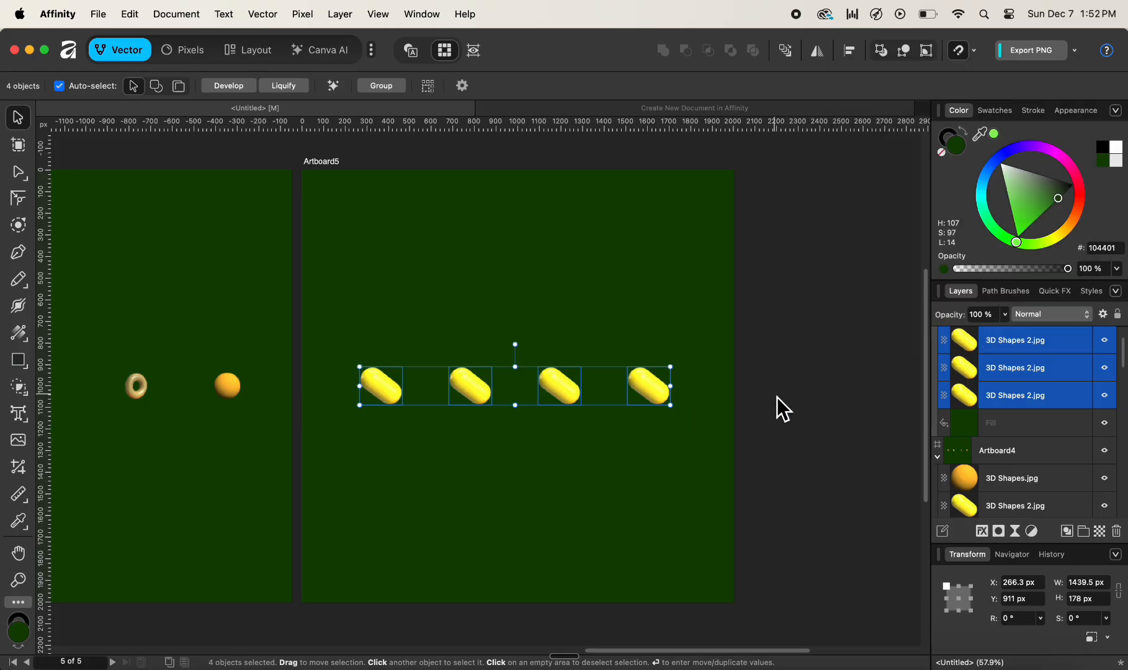